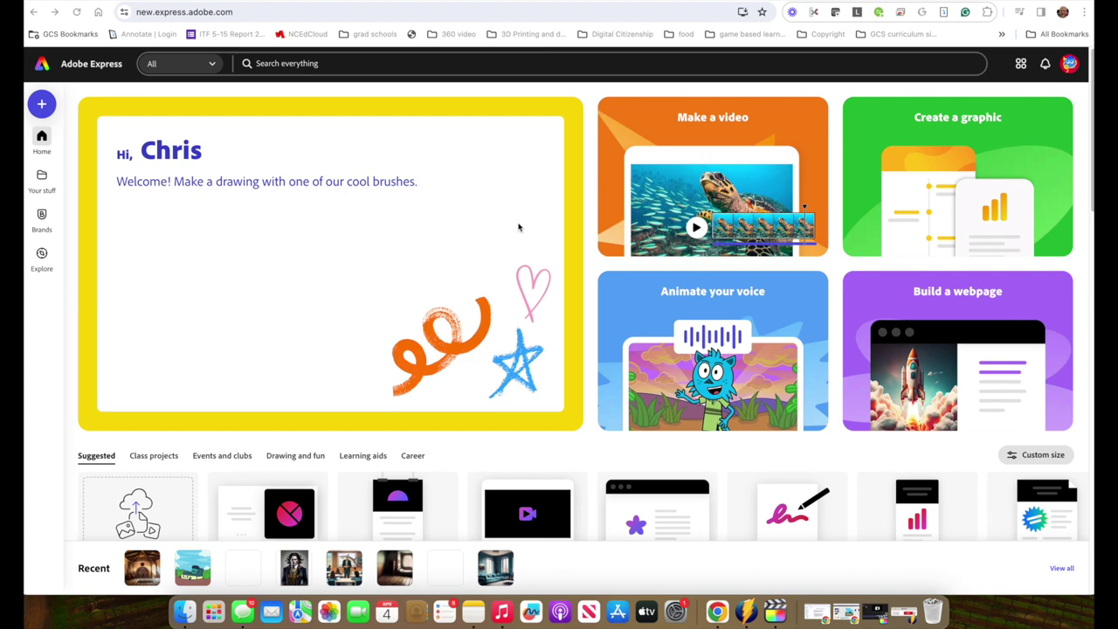
Scroll the home page down to the generative AI tools, including Text to image and Generative fill
{"action": "scroll", "coordinate": [533, 289], "scroll_direction": "down", "scroll_amount": 5}
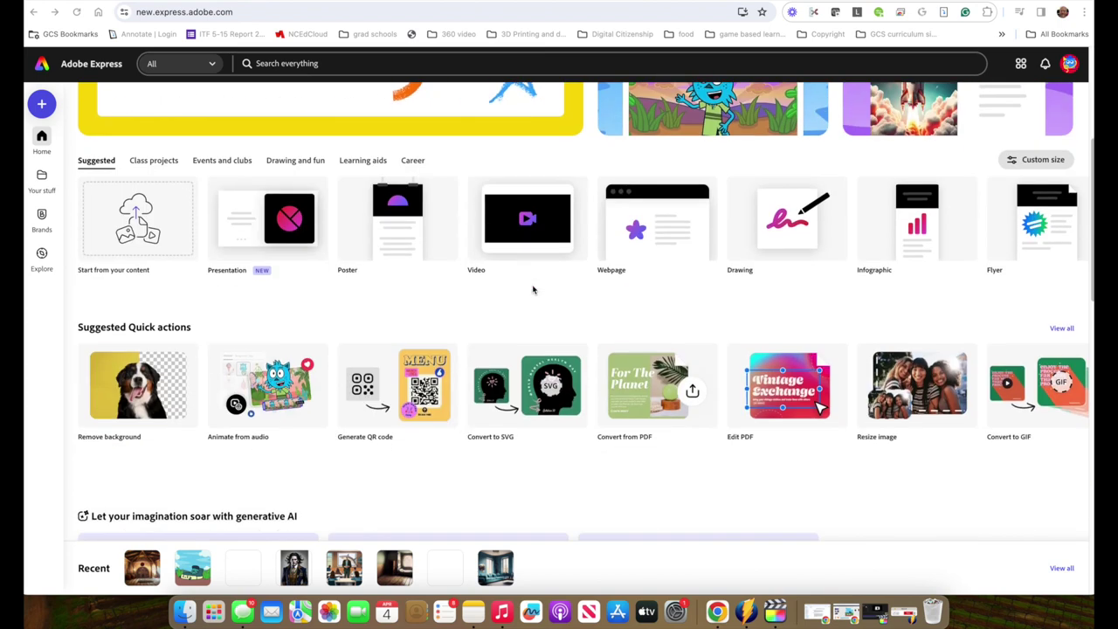
{"action": "scroll", "coordinate": [532, 289], "scroll_direction": "down", "scroll_amount": 1}
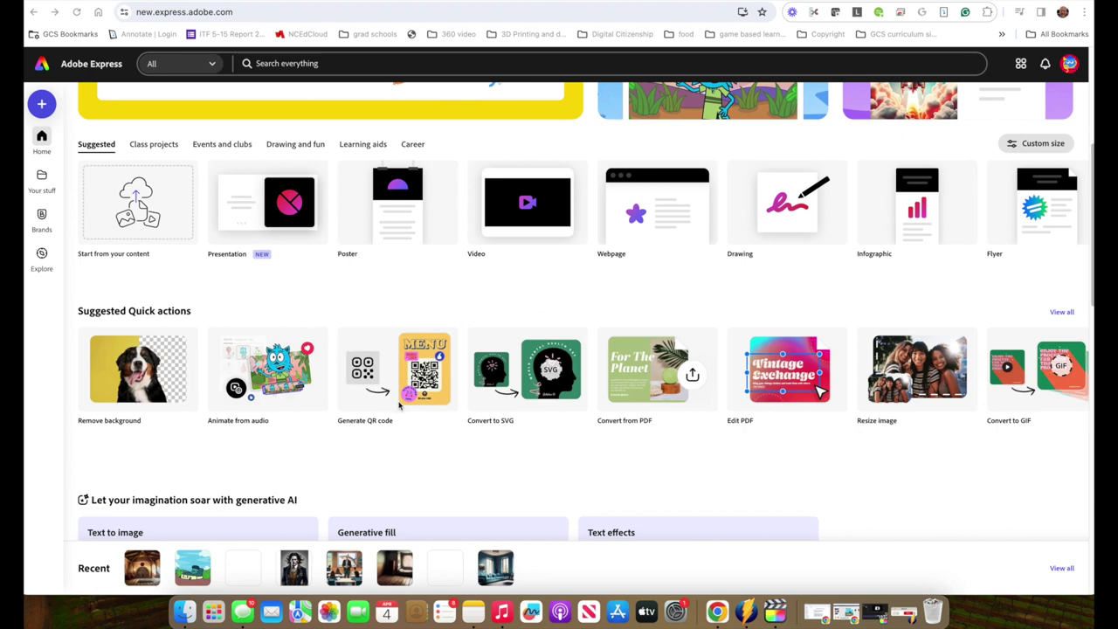
{"action": "scroll", "coordinate": [399, 411], "scroll_direction": "down", "scroll_amount": 3}
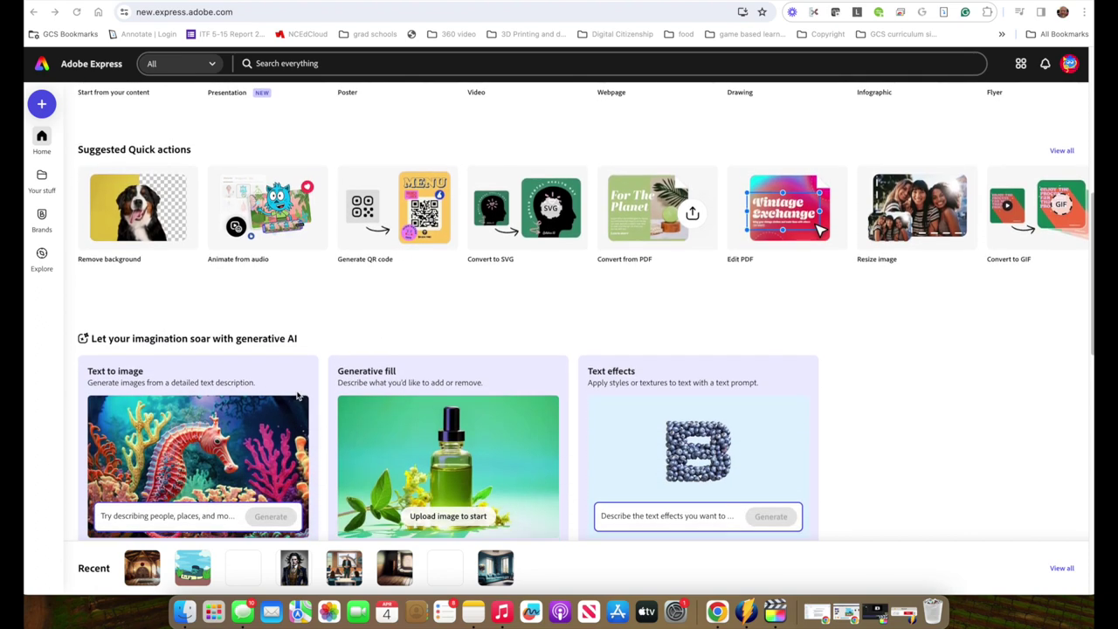
{"action": "scroll", "coordinate": [297, 397], "scroll_direction": "down", "scroll_amount": 3}
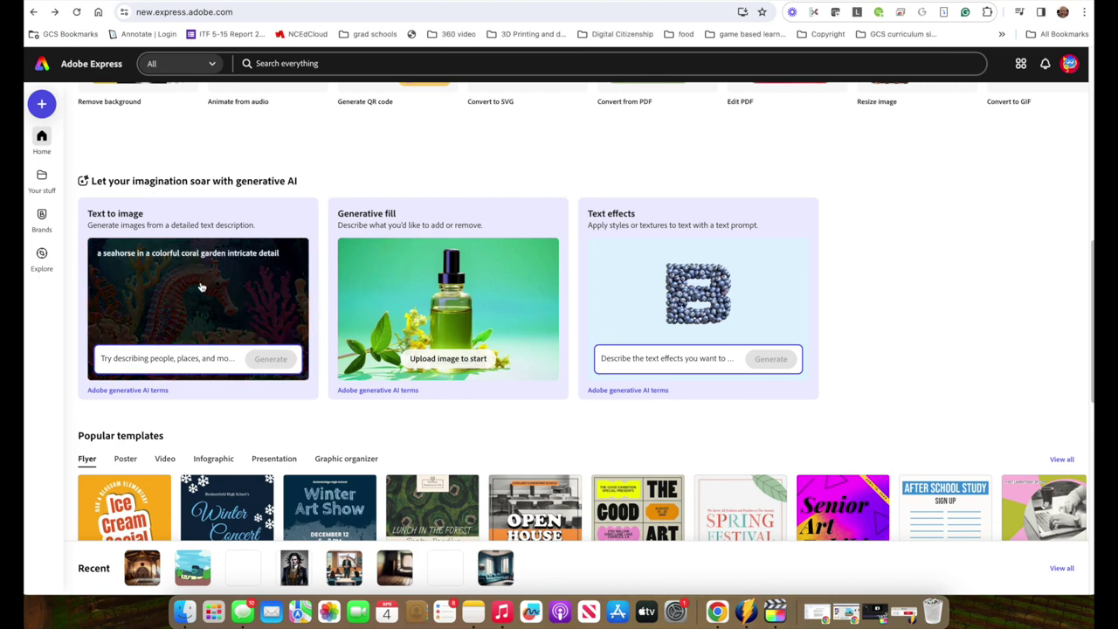
Open Text to image with the sample seahorse prompt, select the prompt, then switch to beowulf's crib slides
{"action": "left_click", "coordinate": [200, 287]}
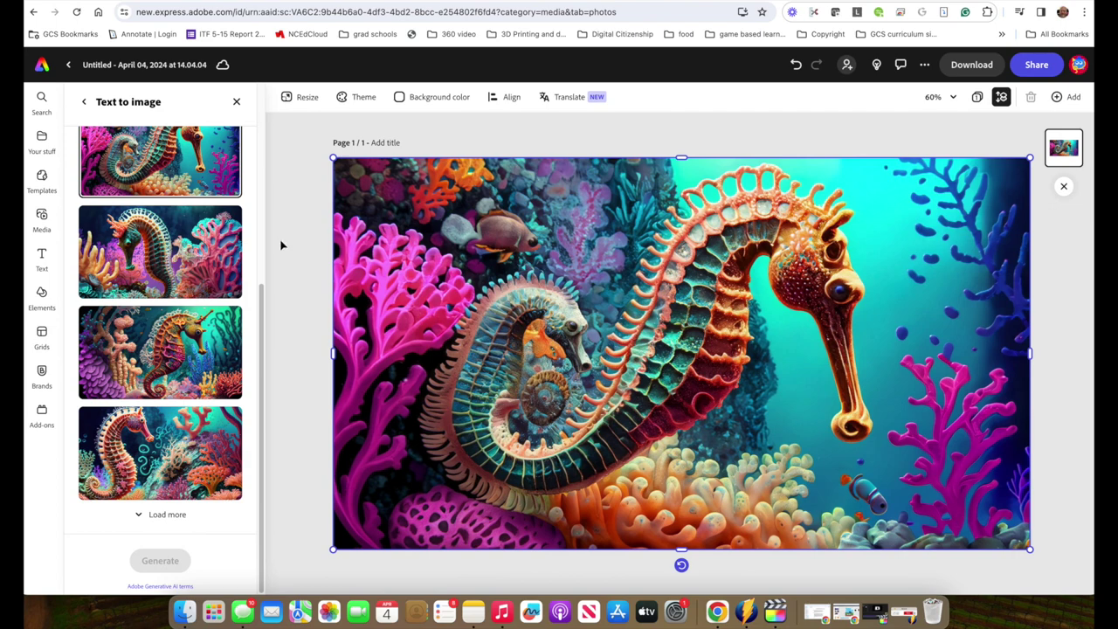
{"action": "scroll", "coordinate": [161, 174], "scroll_direction": "up", "scroll_amount": 10}
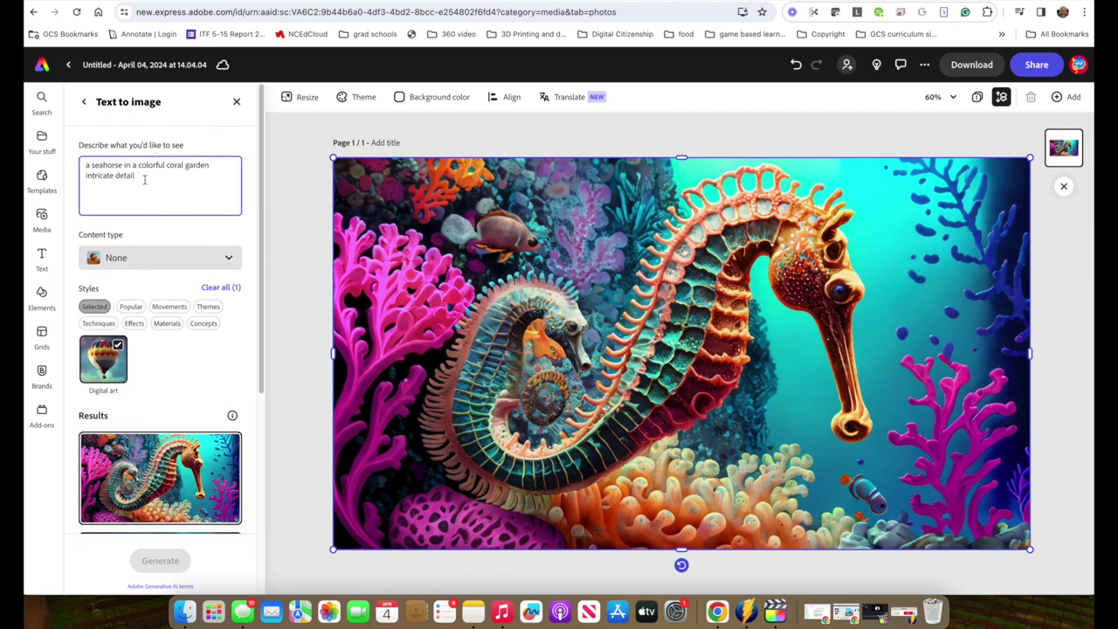
{"action": "left_click_drag", "start_coordinate": [145, 180], "coordinate": [85, 175]}
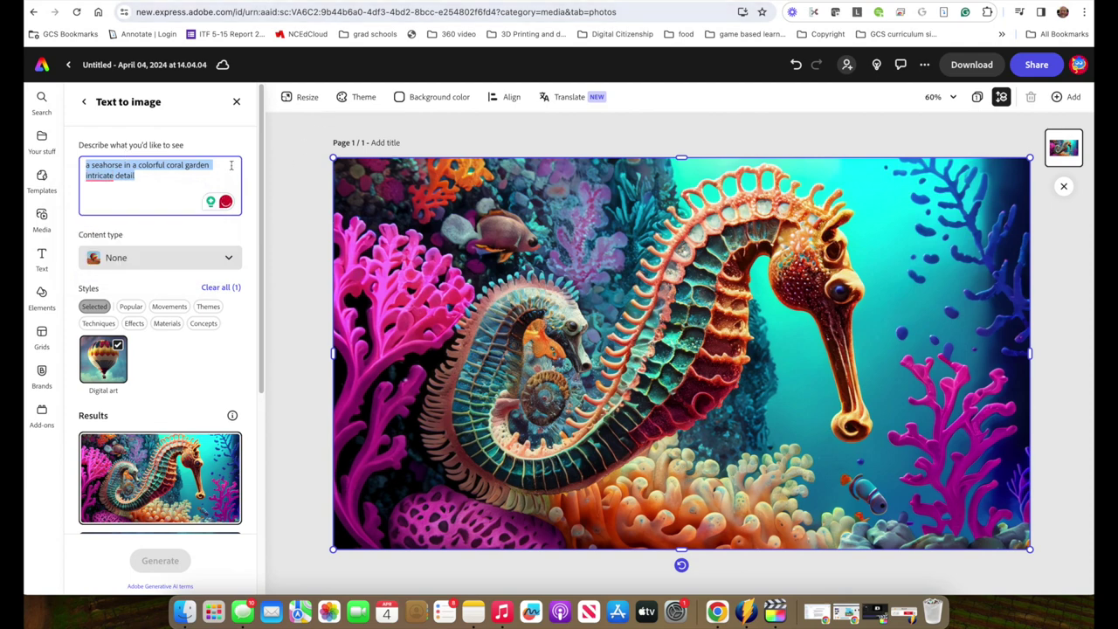
{"action": "left_click", "coordinate": [410, 4]}
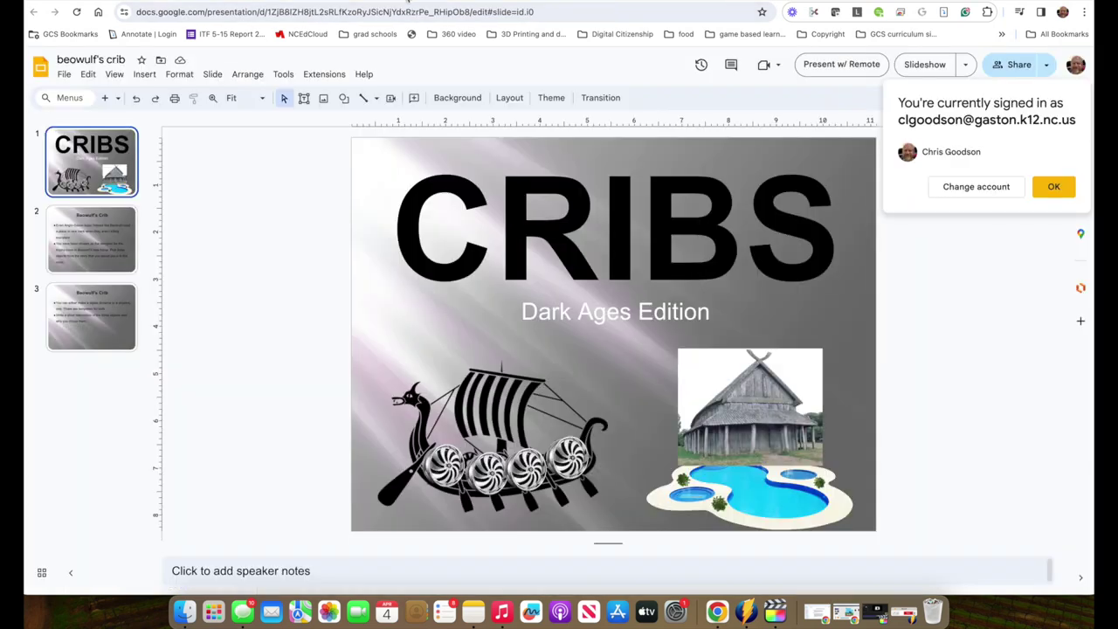
Dismiss the sign-in notice and review slides 2 and 3, ending on slide 2's Beowulf's Crib instructions
{"action": "left_click", "coordinate": [1055, 186]}
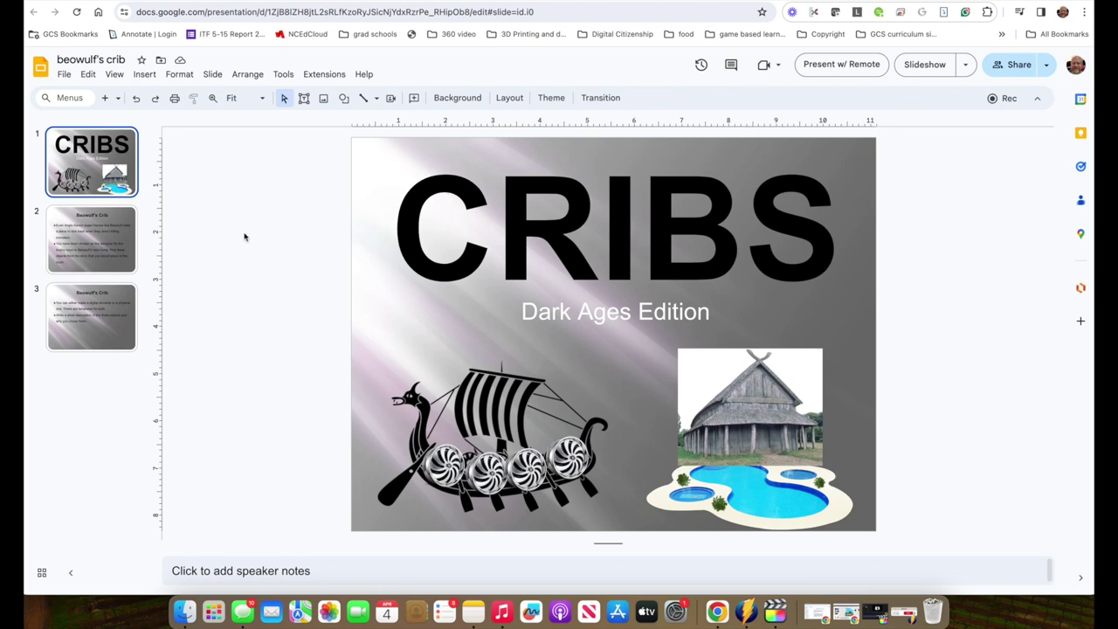
{"action": "left_click", "coordinate": [118, 248]}
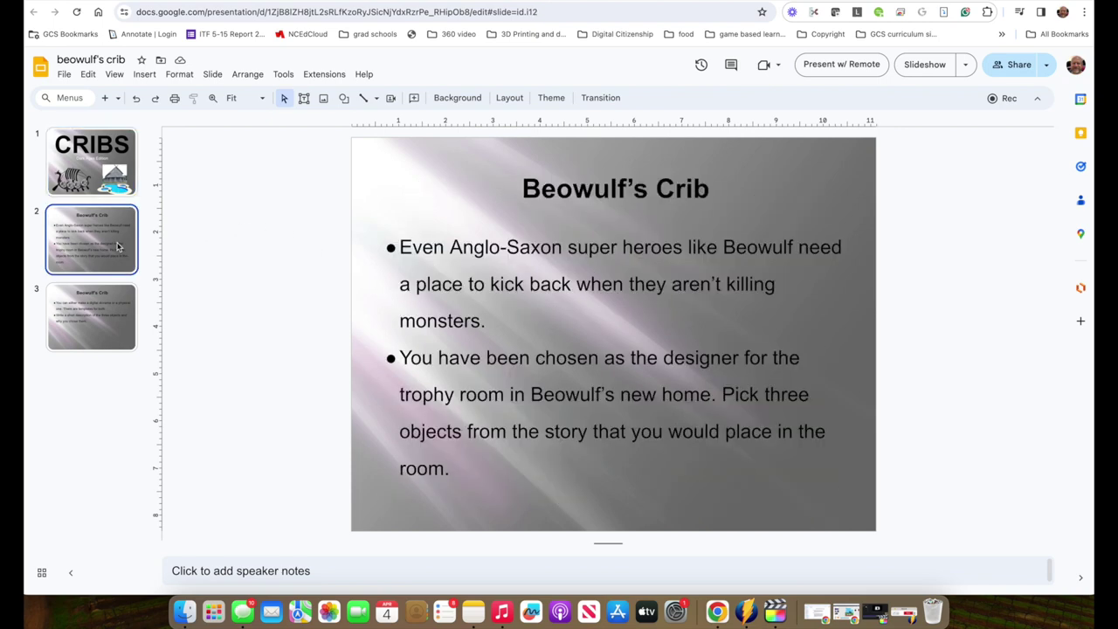
{"action": "left_click", "coordinate": [119, 315]}
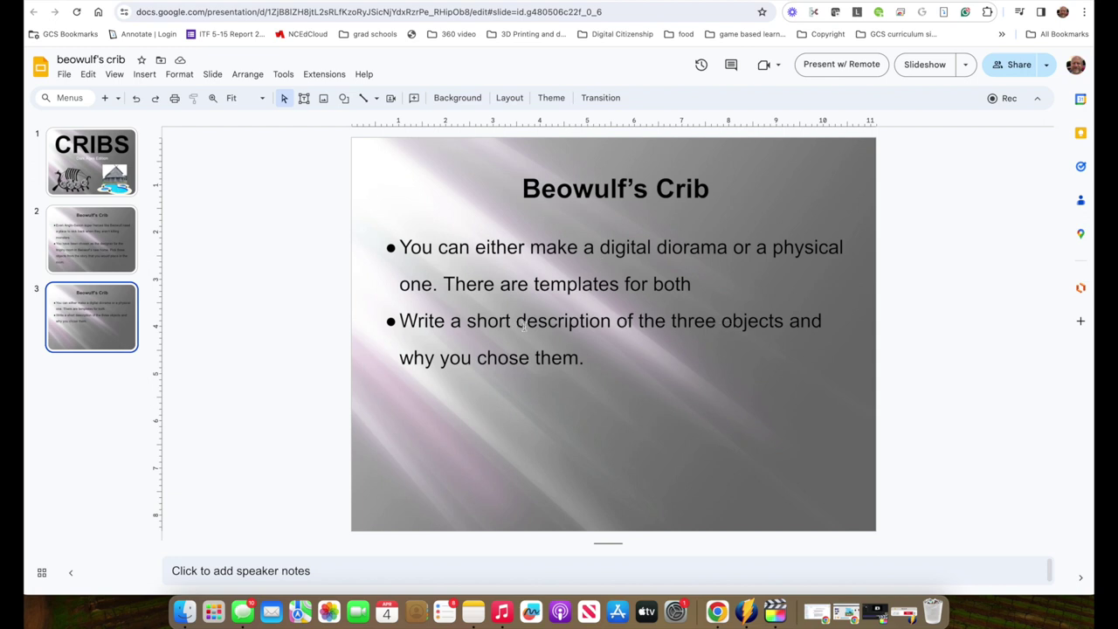
{"action": "left_click", "coordinate": [100, 240]}
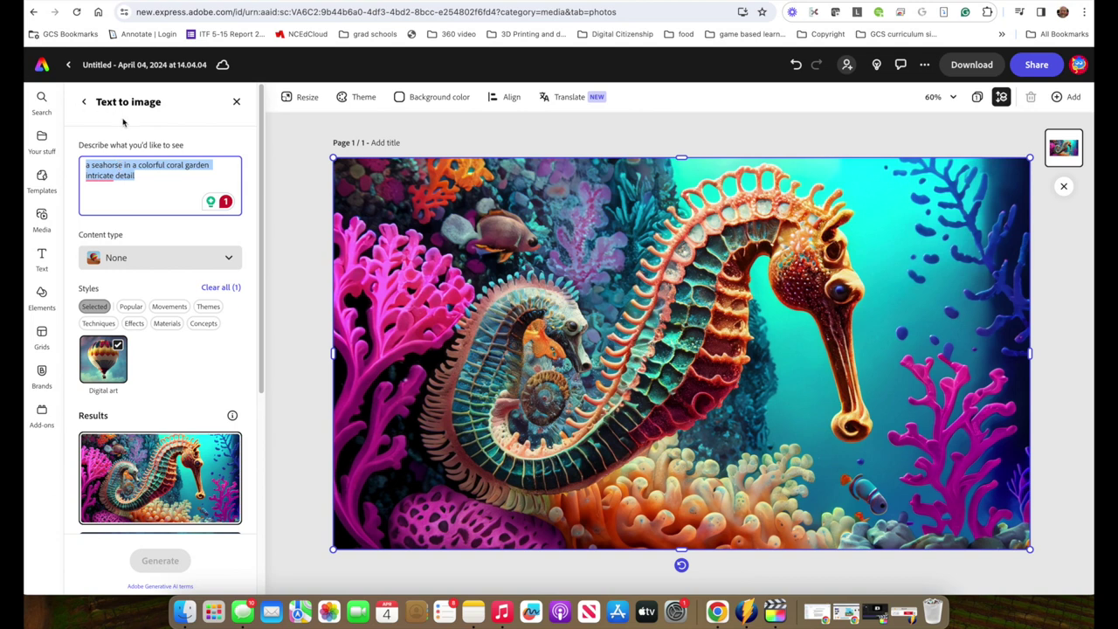
Replace the seahorse prompt with 'An Anglo-Saxon mead hall' and generate new images
{"action": "key", "text": "BackSpace"}
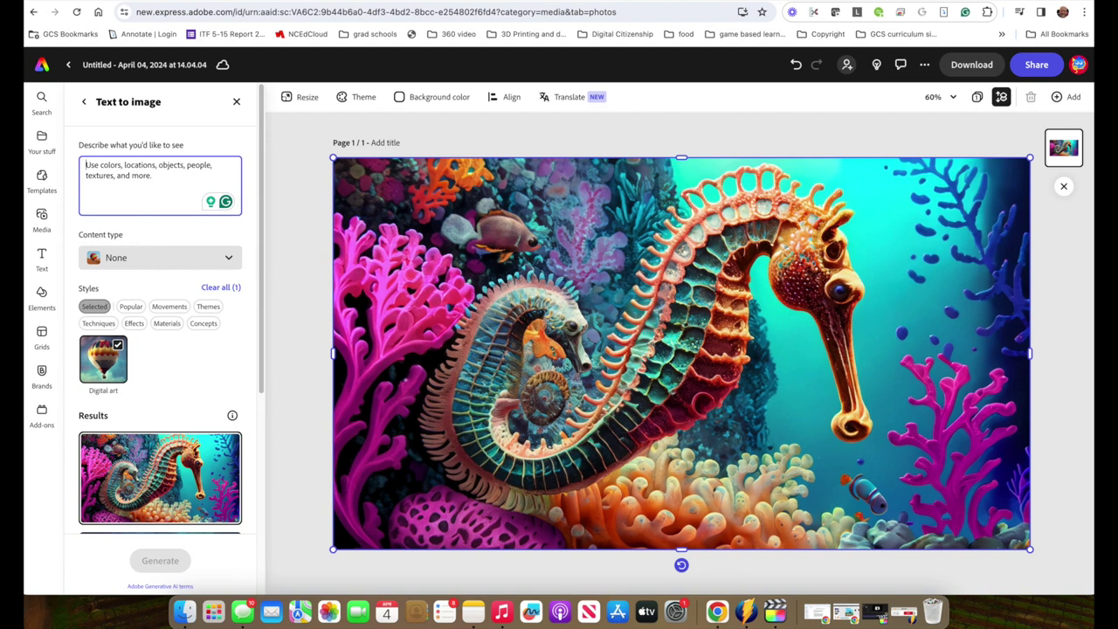
{"action": "type", "text": "An "}
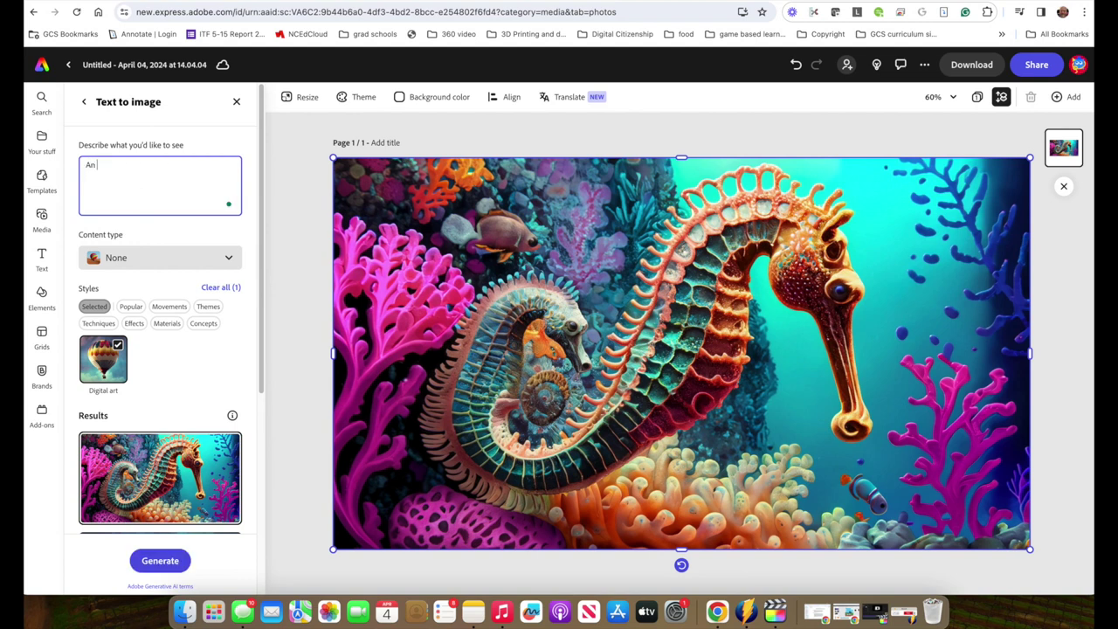
{"action": "type", "text": "Anglo-Saxon mead hall"}
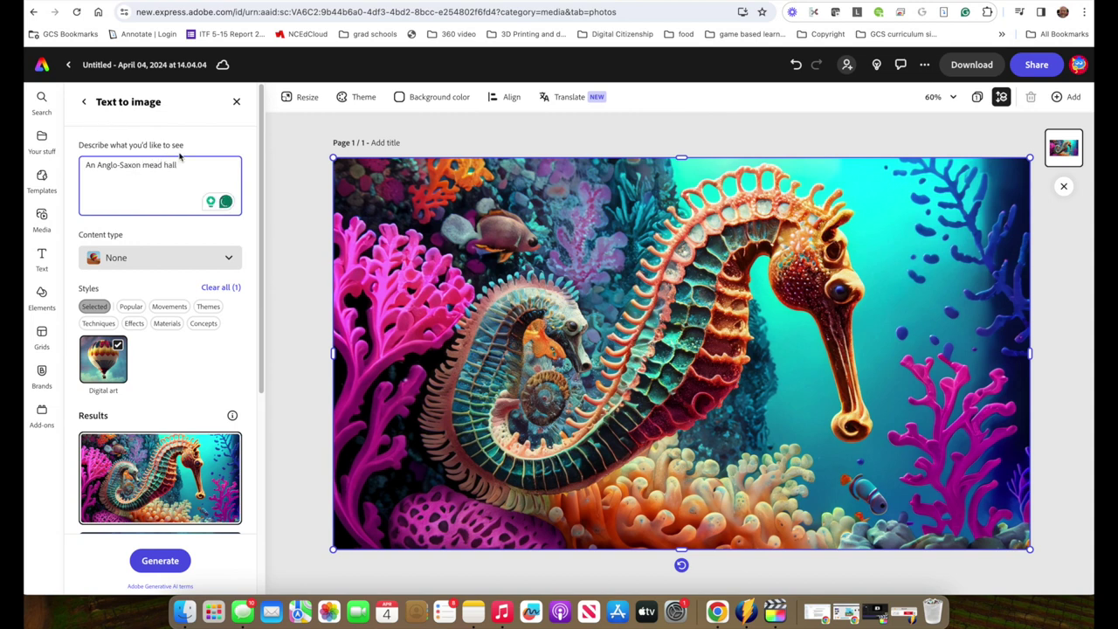
{"action": "key", "text": "Return"}
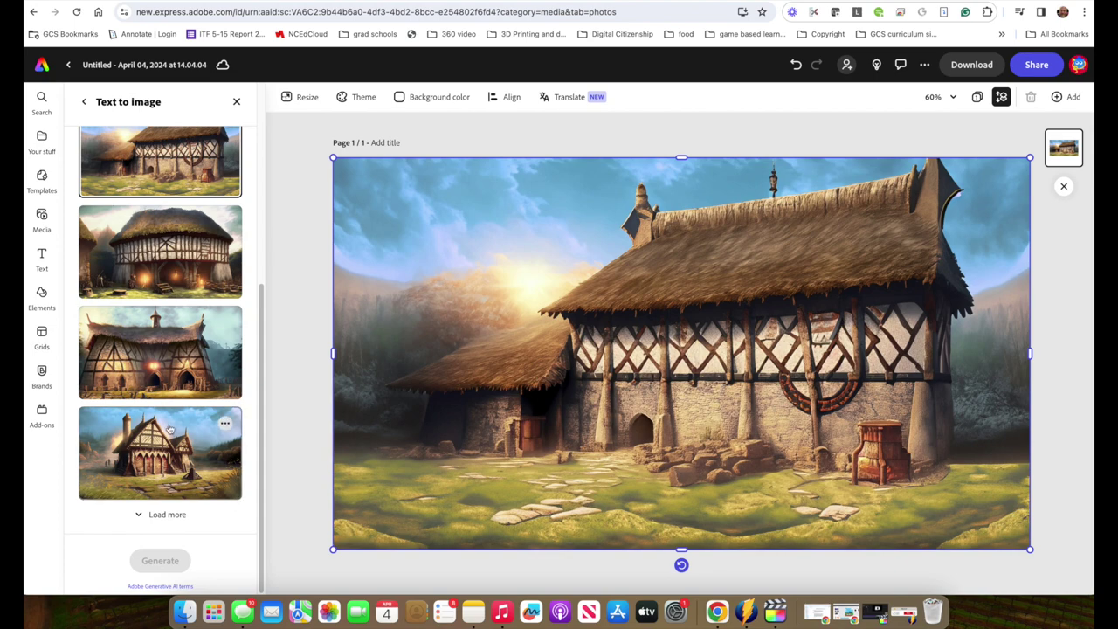
{"action": "left_click", "coordinate": [197, 278]}
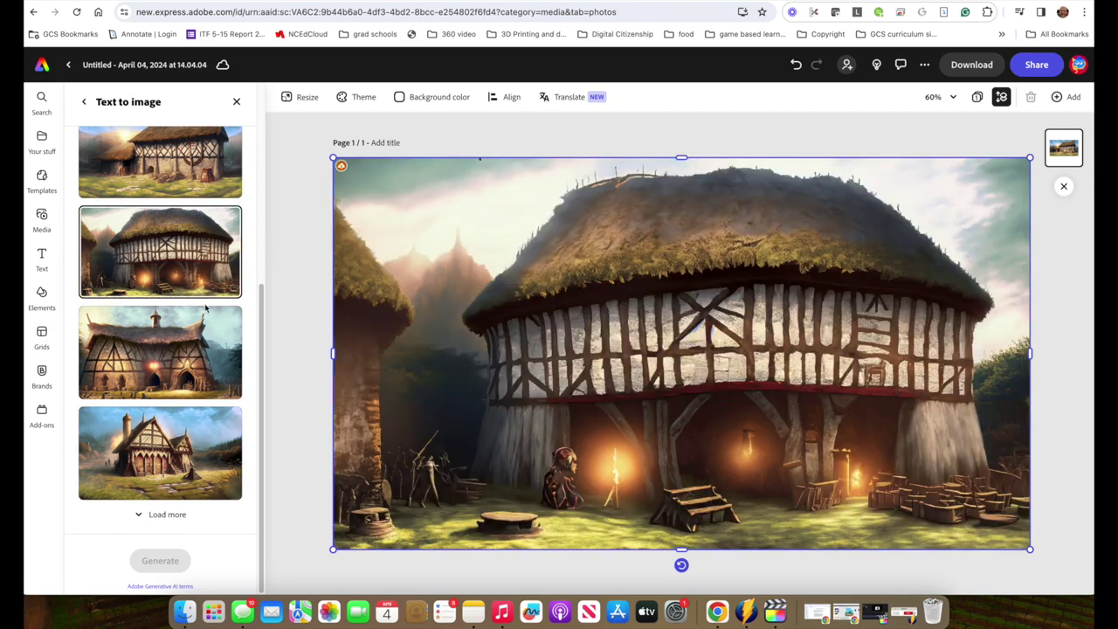
{"action": "left_click", "coordinate": [199, 380]}
{"action": "left_click", "coordinate": [192, 441]}
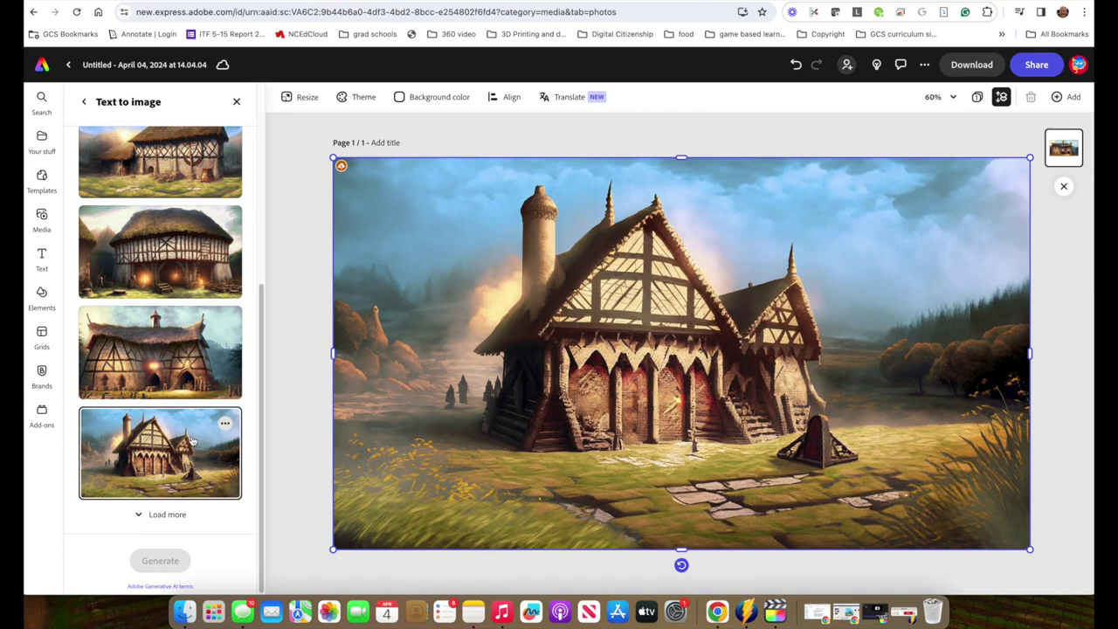
{"action": "left_click", "coordinate": [183, 361]}
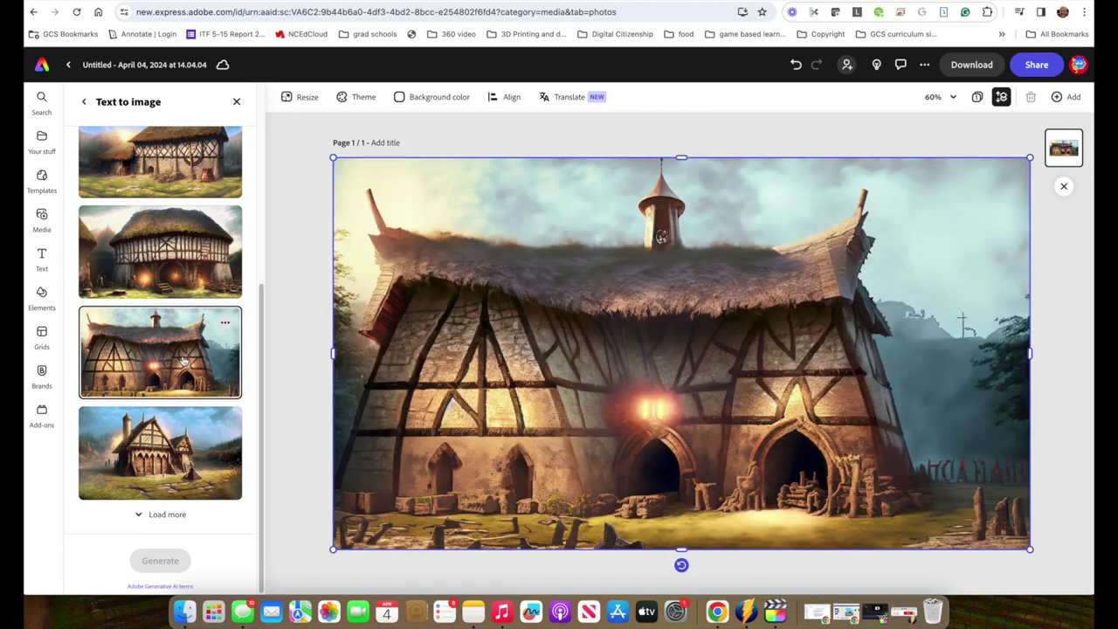
{"action": "left_click", "coordinate": [179, 285]}
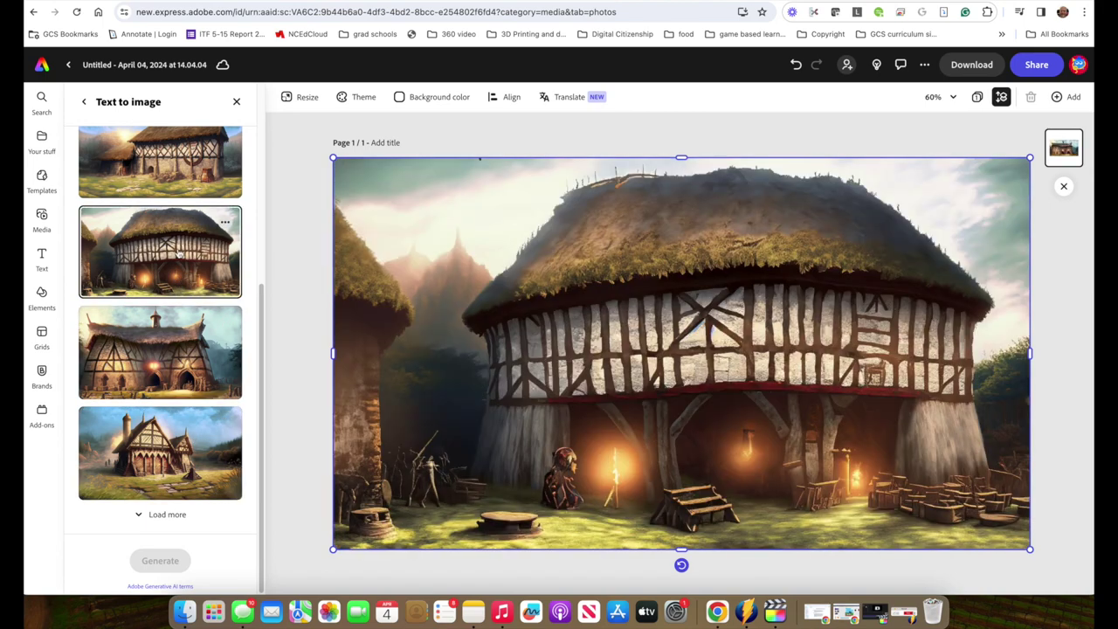
{"action": "left_click", "coordinate": [160, 177]}
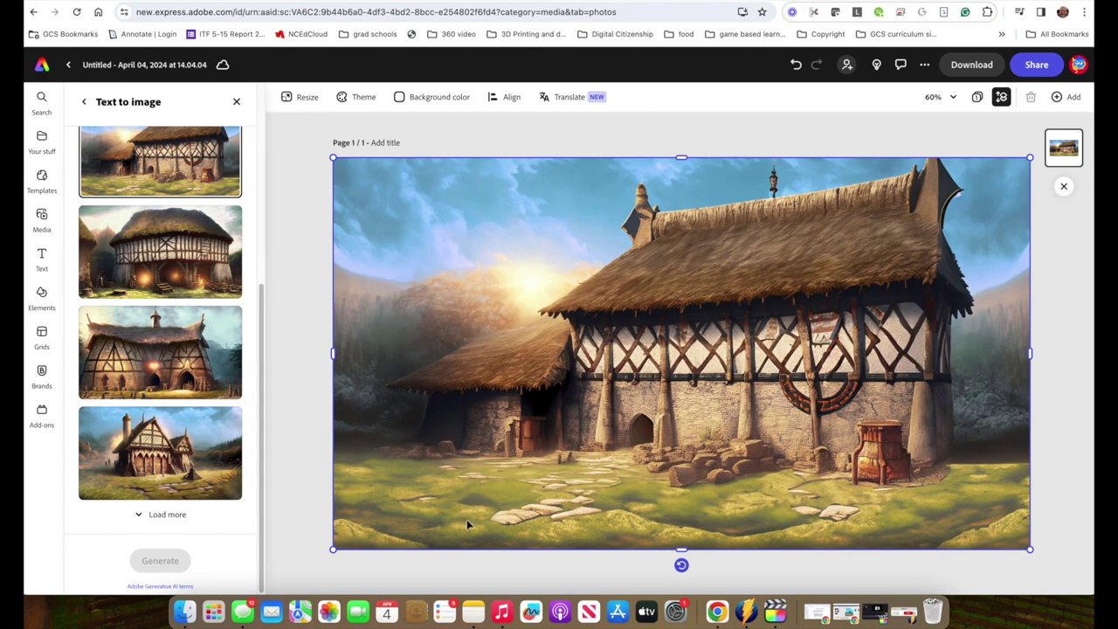
{"action": "scroll", "coordinate": [214, 306], "scroll_direction": "up", "scroll_amount": 10}
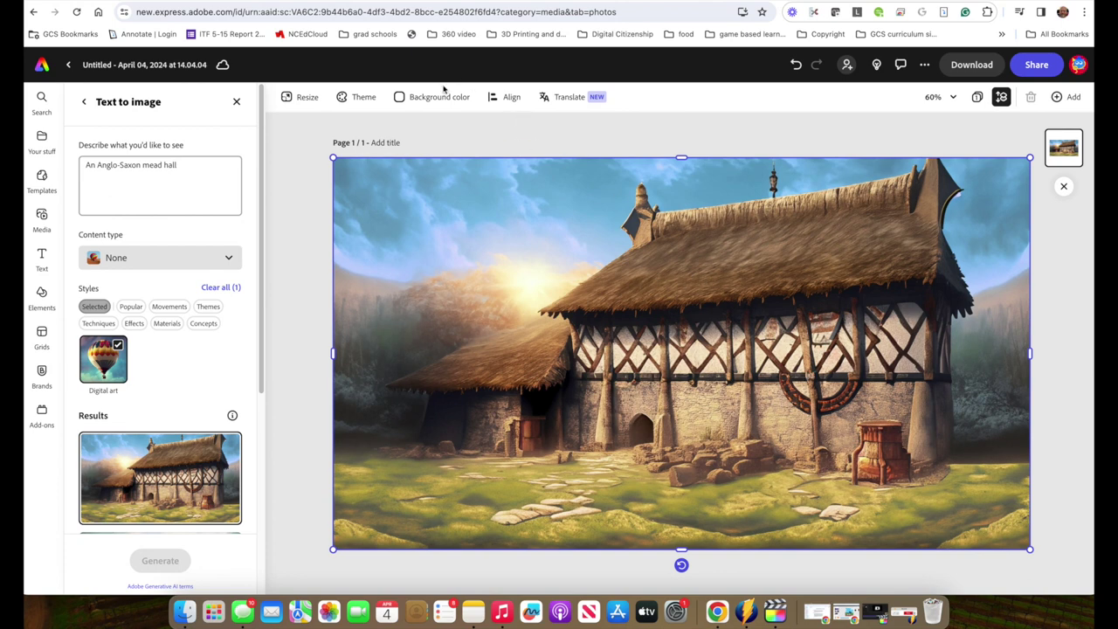
Change the prompt to 'The interior of an Anglo-Saxon mead hall' and generate
{"action": "left_click", "coordinate": [210, 158]}
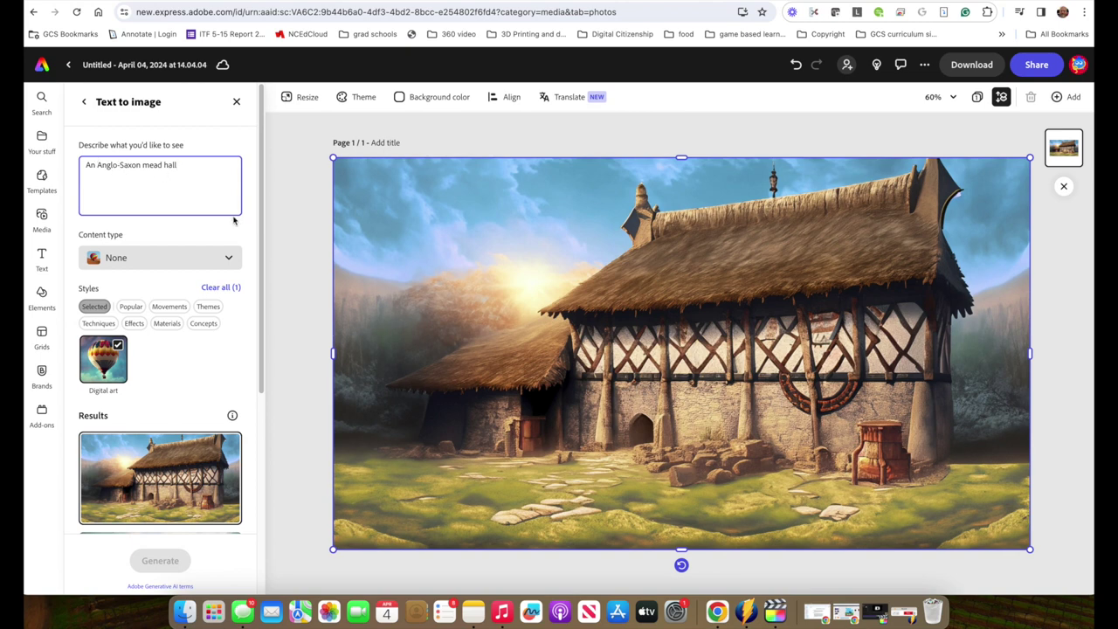
{"action": "key", "text": "super+Left"}
{"action": "key", "text": "Delete"}
{"action": "key", "text": "Delete"}
{"action": "key", "text": "Delete"}
{"action": "type", "text": "The inte"}
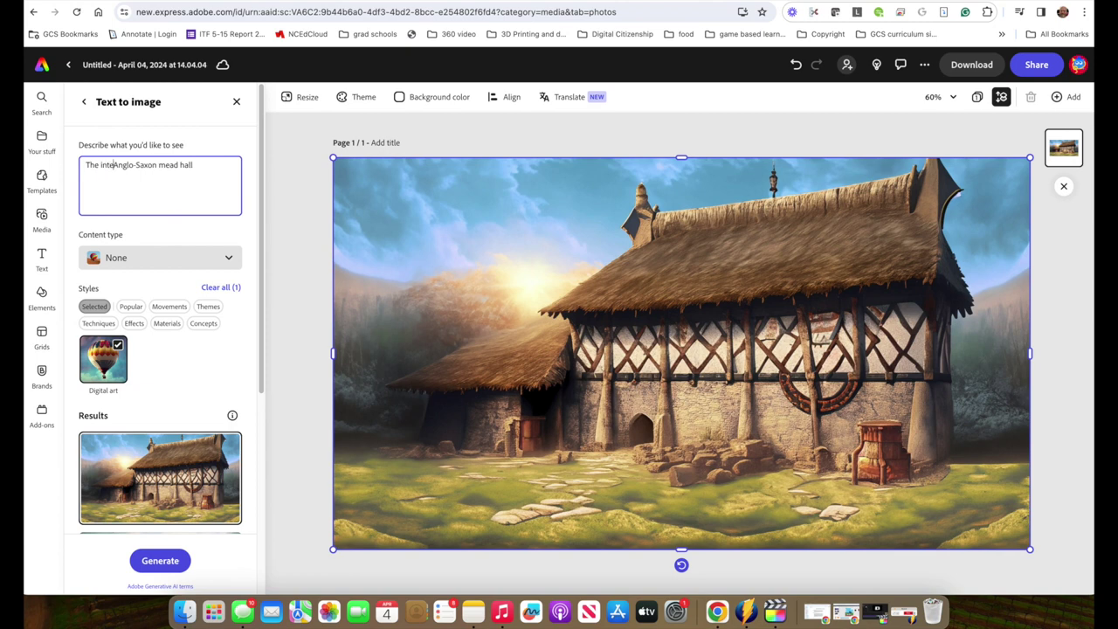
{"action": "type", "text": "rior of an"}
{"action": "key", "text": "Return"}
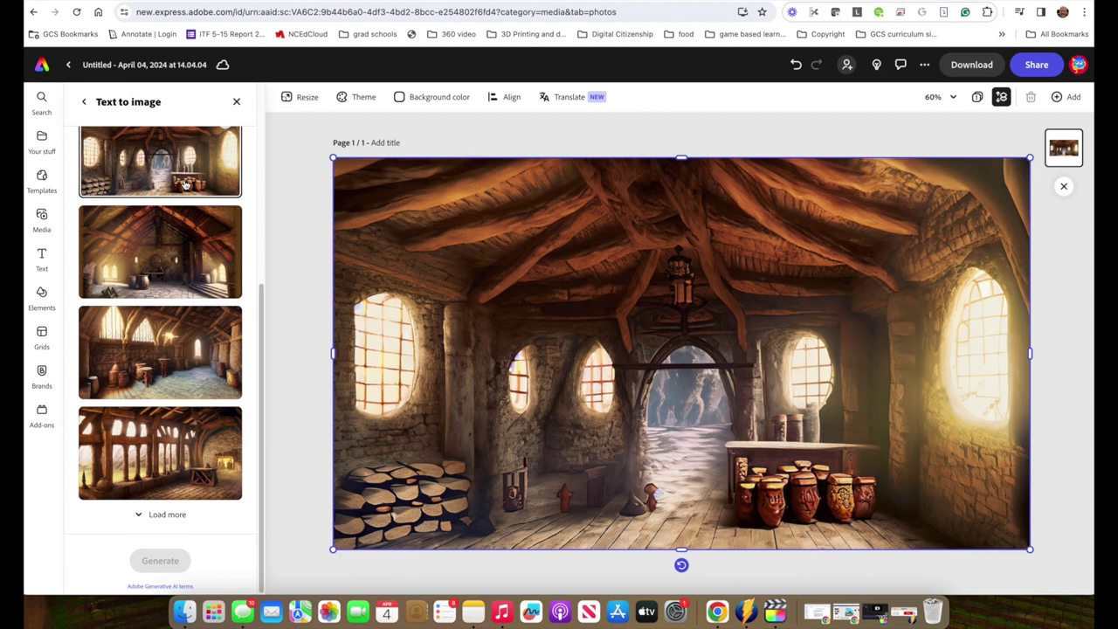
Preview the attic and columned interior results, then generate more options
{"action": "left_click", "coordinate": [181, 238]}
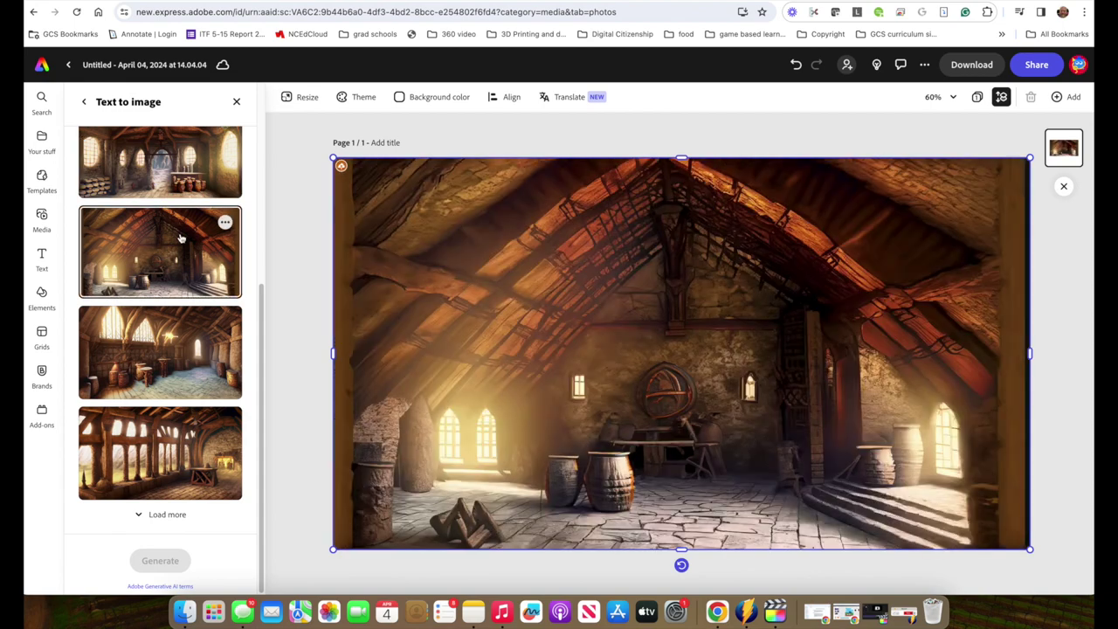
{"action": "left_click", "coordinate": [179, 347]}
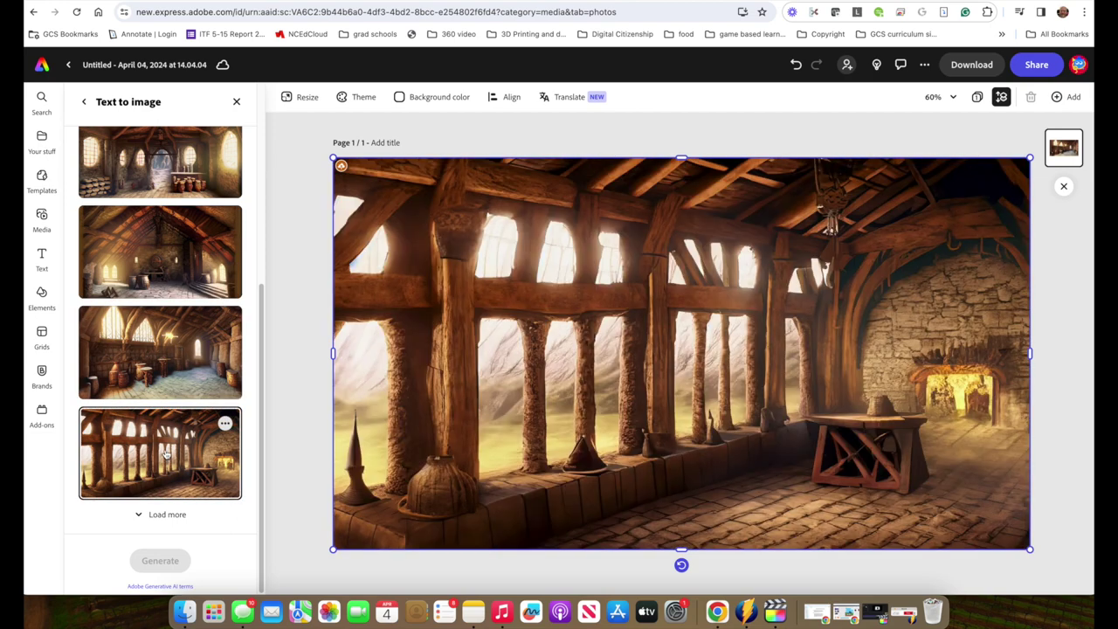
{"action": "left_click", "coordinate": [166, 454]}
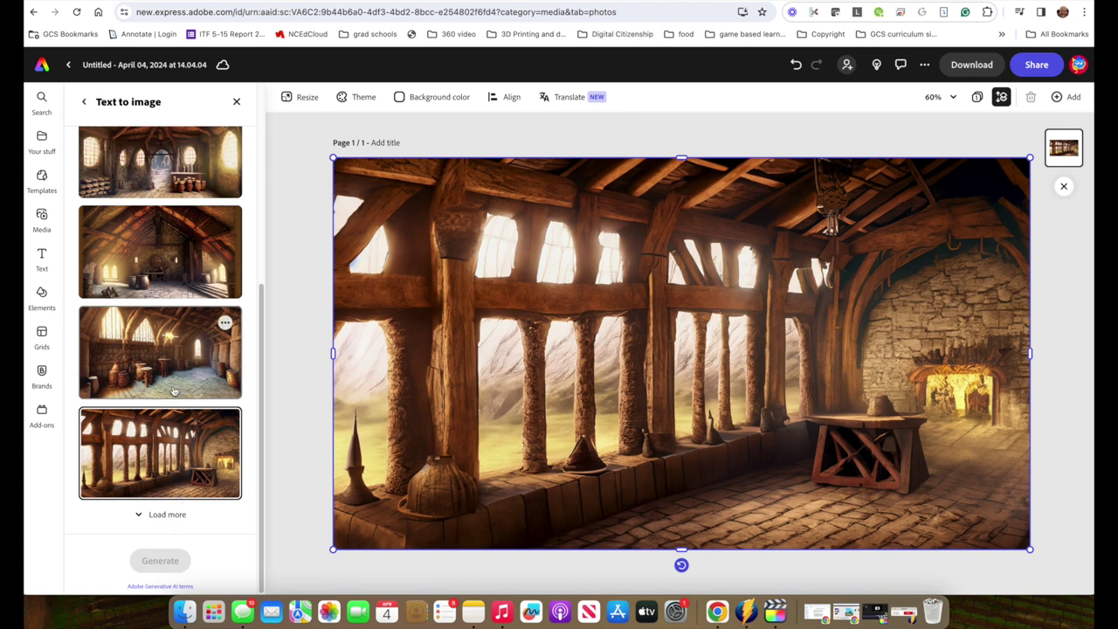
{"action": "left_click", "coordinate": [165, 517]}
{"action": "scroll", "coordinate": [137, 441], "scroll_direction": "down", "scroll_amount": 8}
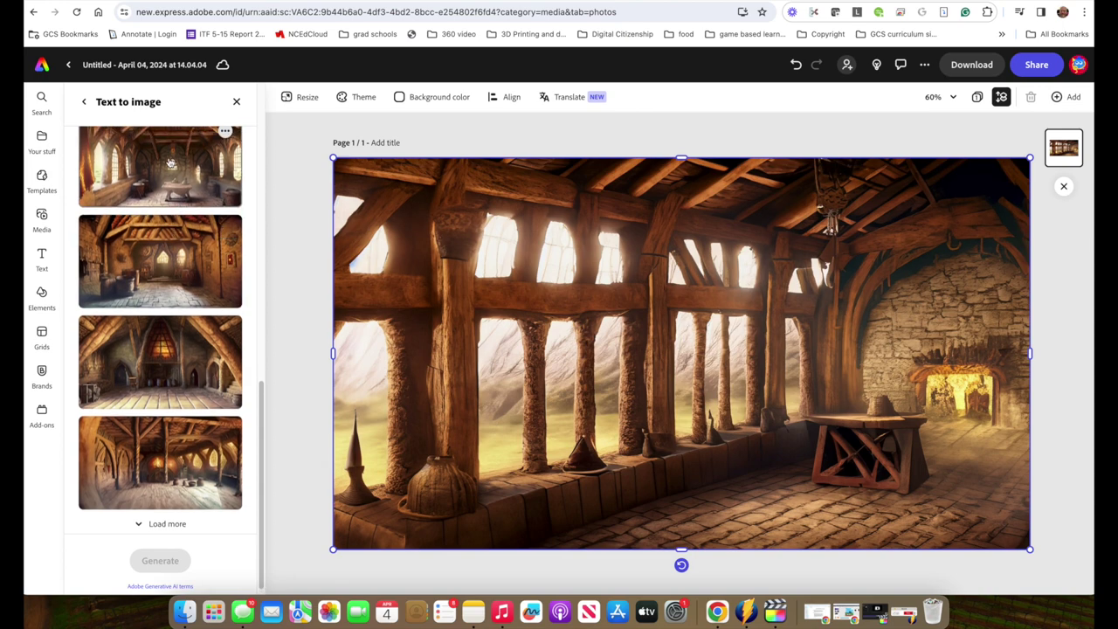
Place the new interior with the tall glowing lattice window on the canvas
{"action": "left_click", "coordinate": [168, 161]}
{"action": "left_click", "coordinate": [183, 245]}
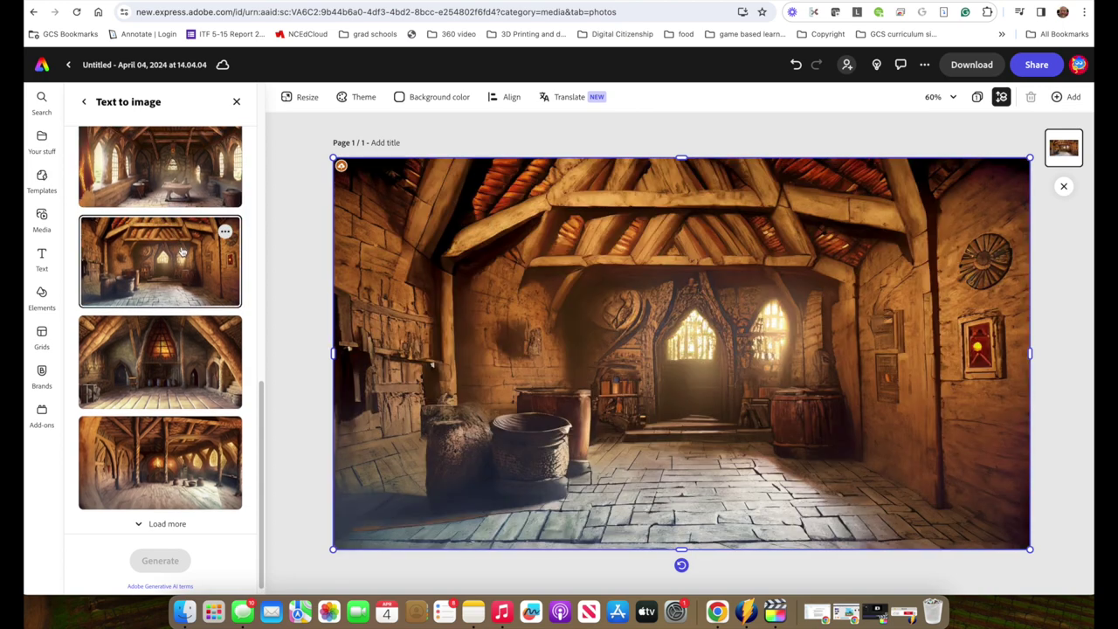
{"action": "left_click", "coordinate": [182, 360]}
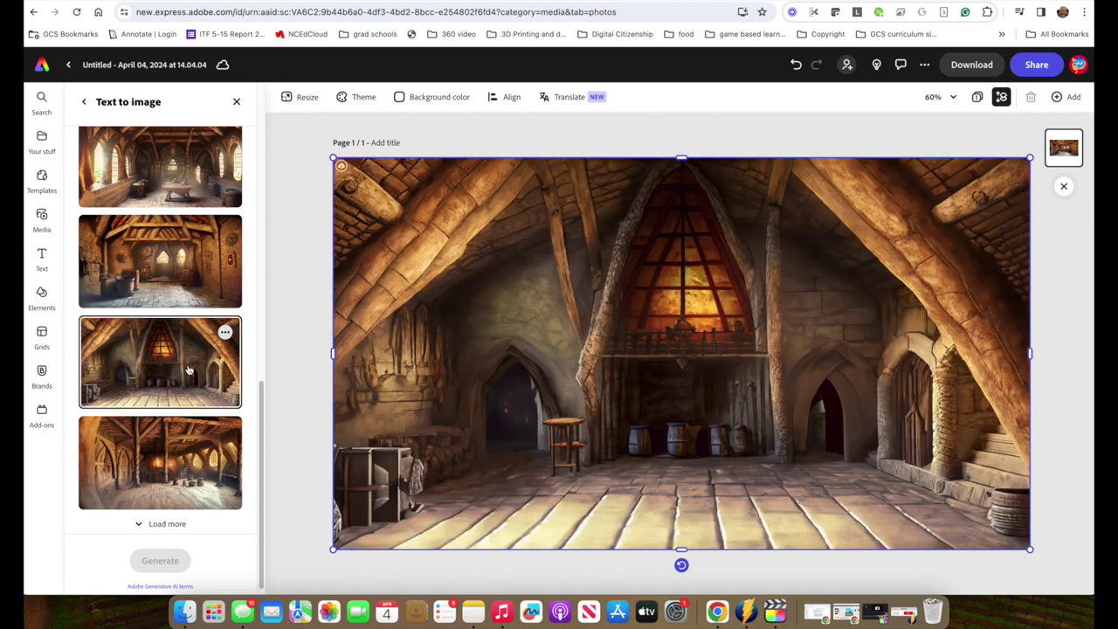
{"action": "left_click", "coordinate": [181, 463]}
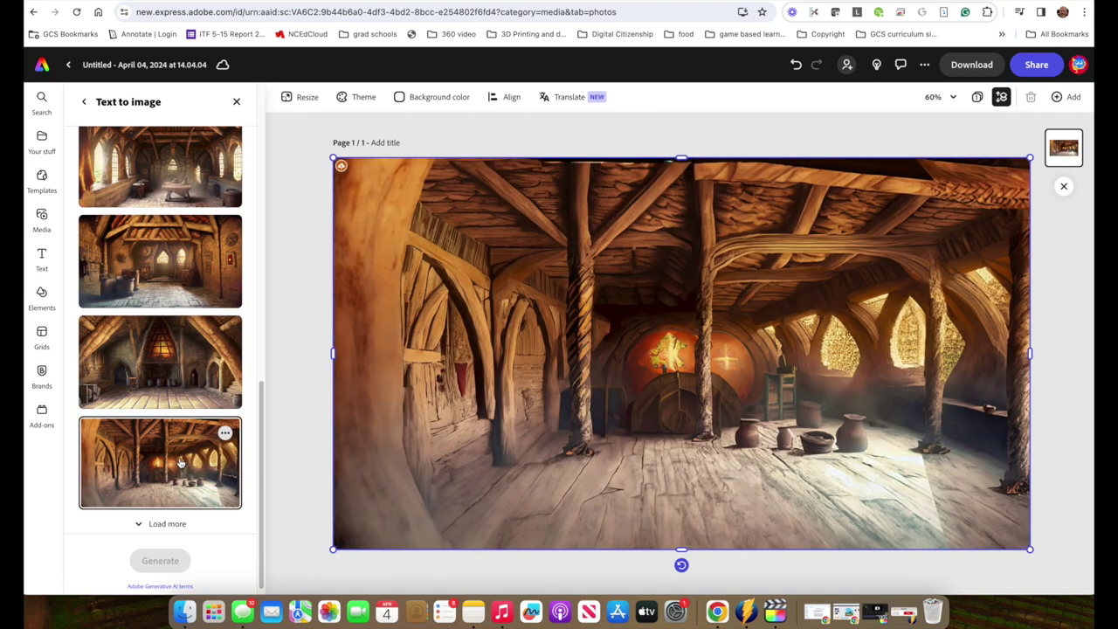
{"action": "left_click", "coordinate": [174, 388]}
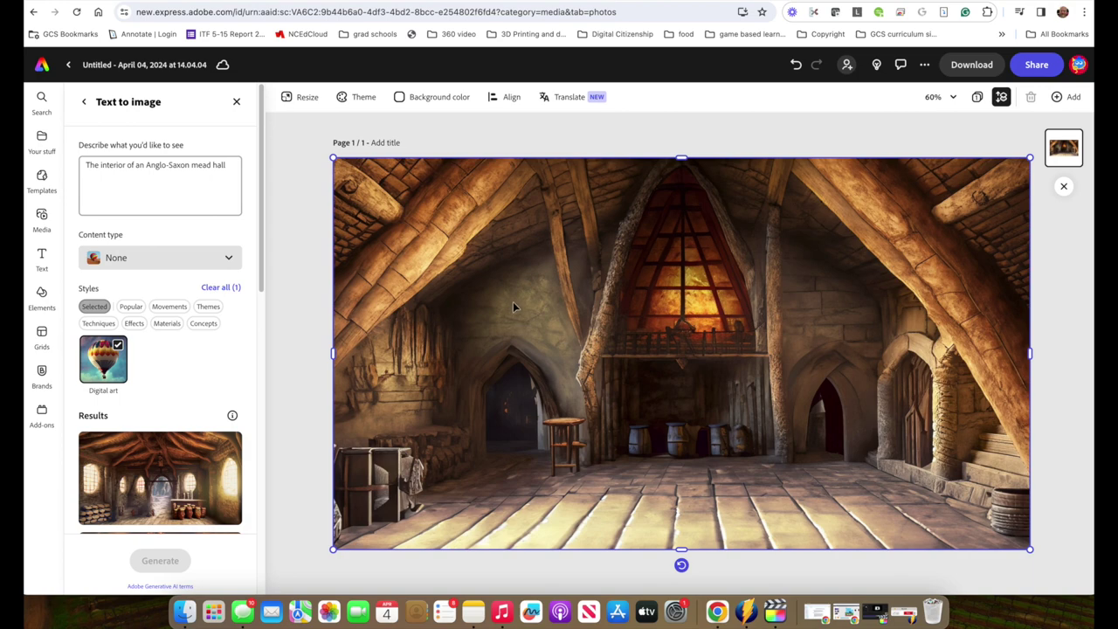
{"action": "scroll", "coordinate": [513, 301], "scroll_direction": "up", "scroll_amount": 5}
{"action": "scroll", "coordinate": [503, 322], "scroll_direction": "down", "scroll_amount": 1}
{"action": "scroll", "coordinate": [501, 327], "scroll_direction": "left", "scroll_amount": 5}
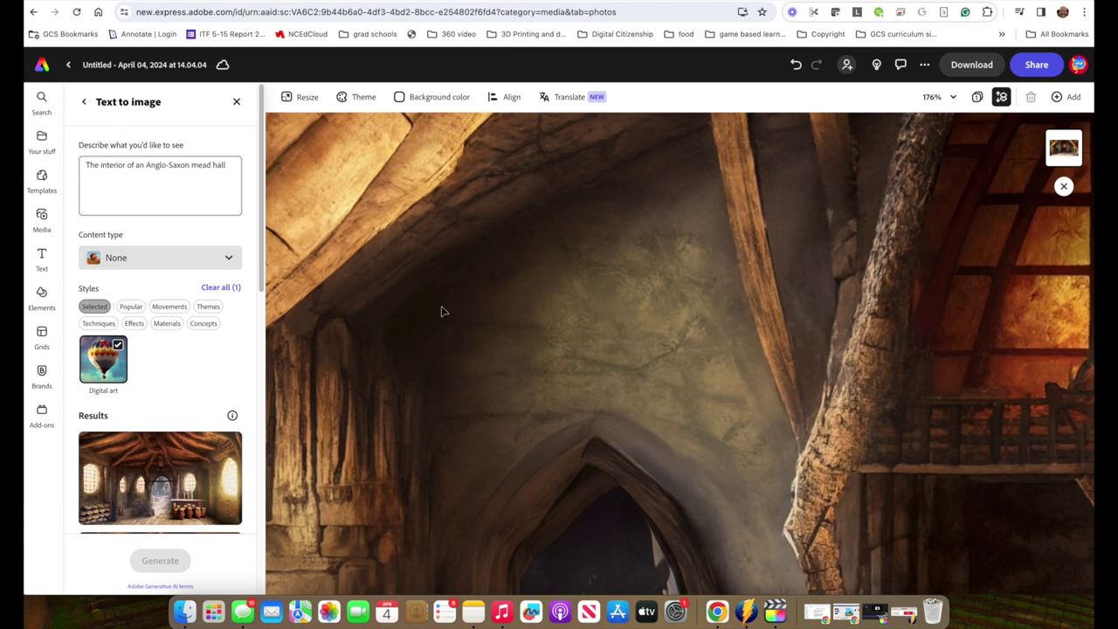
{"action": "scroll", "coordinate": [120, 347], "scroll_direction": "down", "scroll_amount": 5}
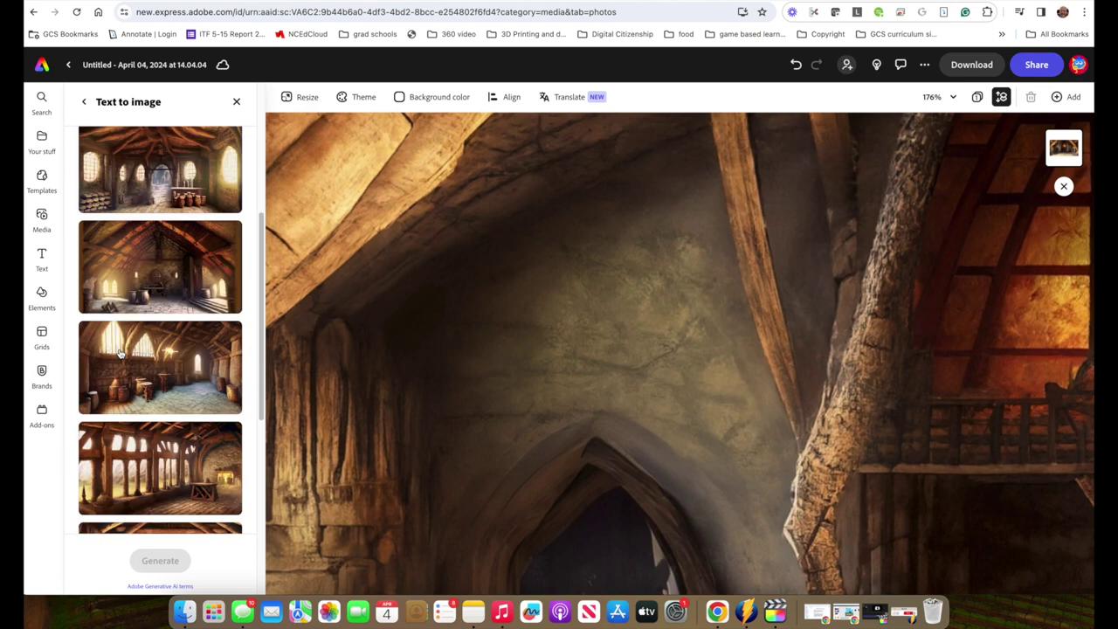
{"action": "scroll", "coordinate": [120, 347], "scroll_direction": "up", "scroll_amount": 5}
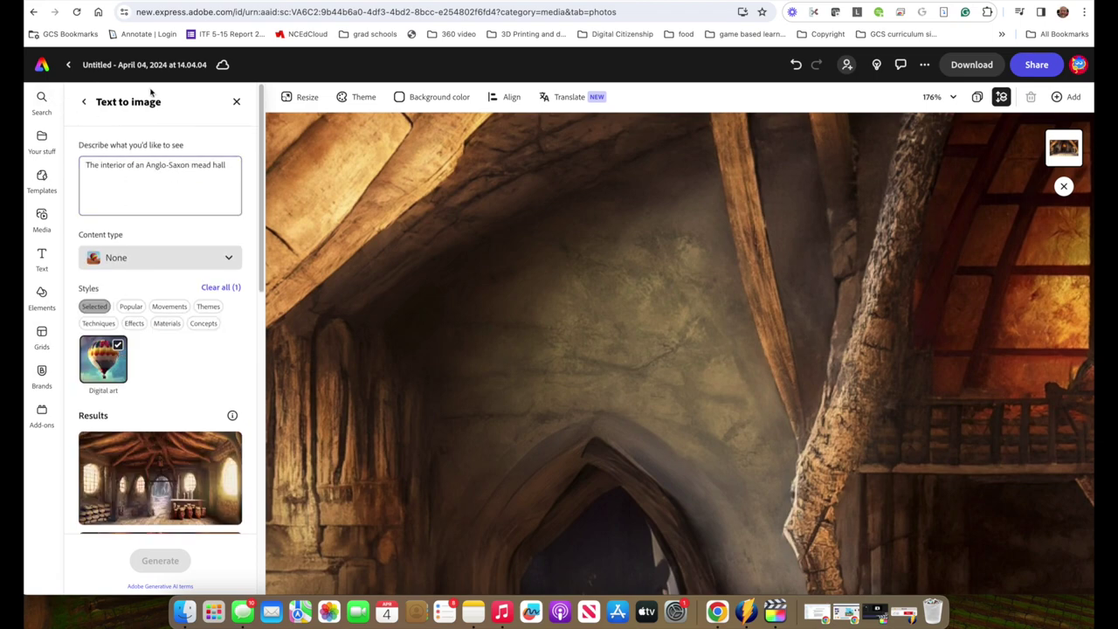
Start Generative fill and mask the patch of wall above the left arch
{"action": "left_click", "coordinate": [236, 102]}
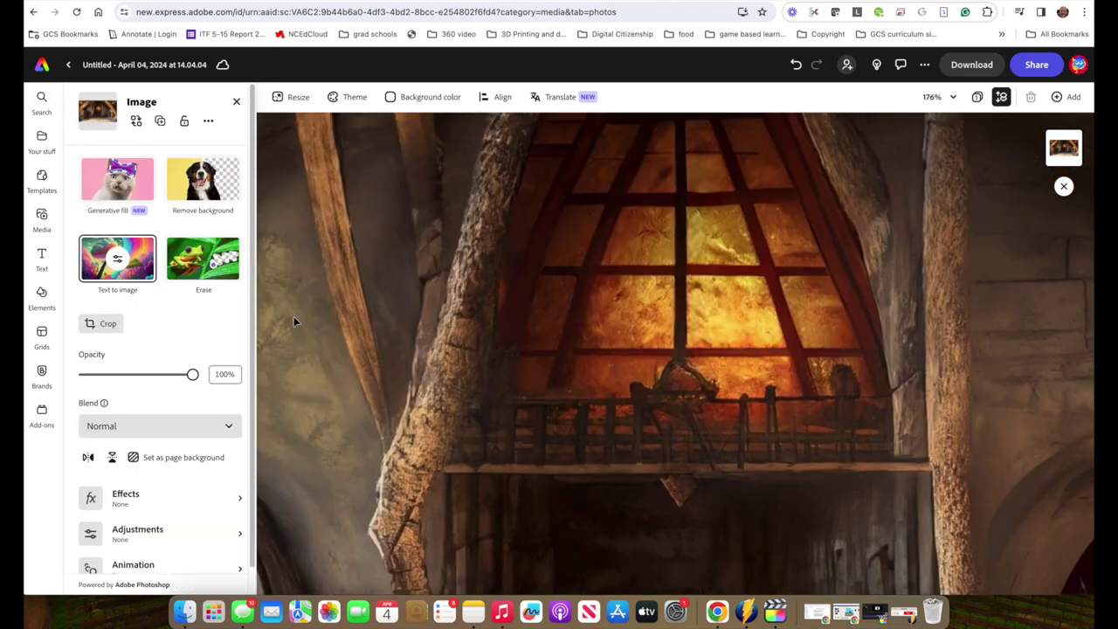
{"action": "scroll", "coordinate": [569, 381], "scroll_direction": "left", "scroll_amount": 10}
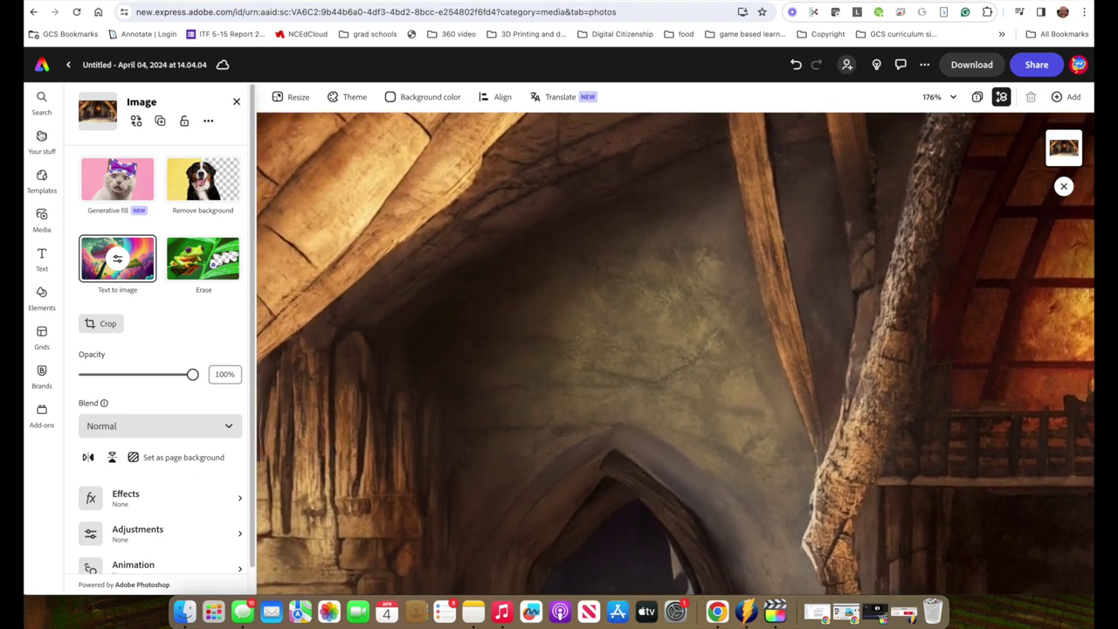
{"action": "left_click", "coordinate": [122, 184]}
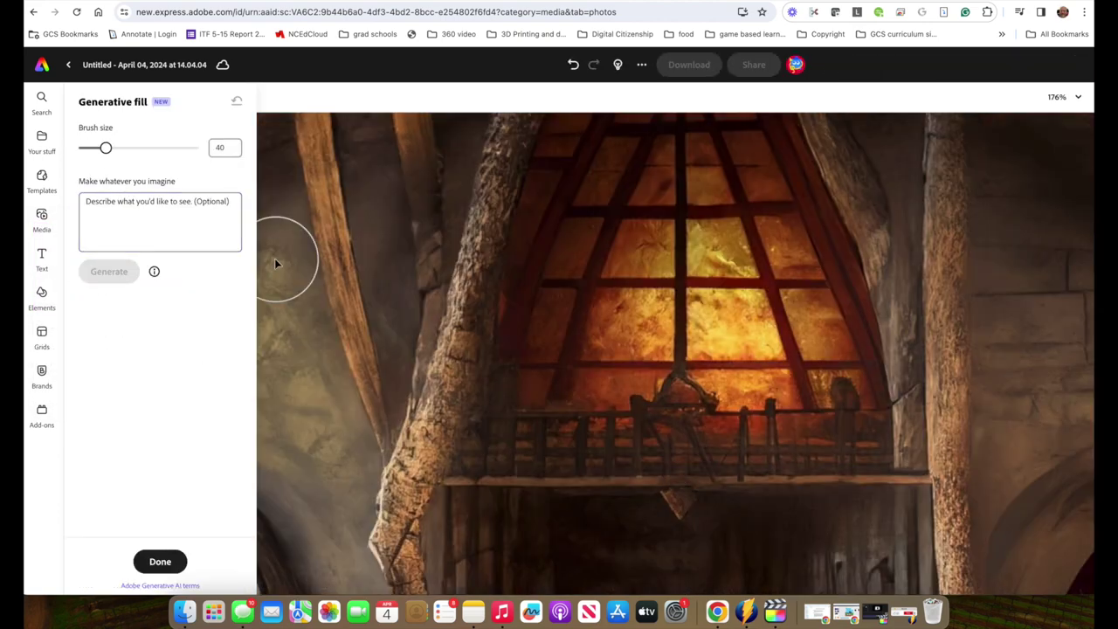
{"action": "scroll", "coordinate": [274, 261], "scroll_direction": "up", "scroll_amount": 5}
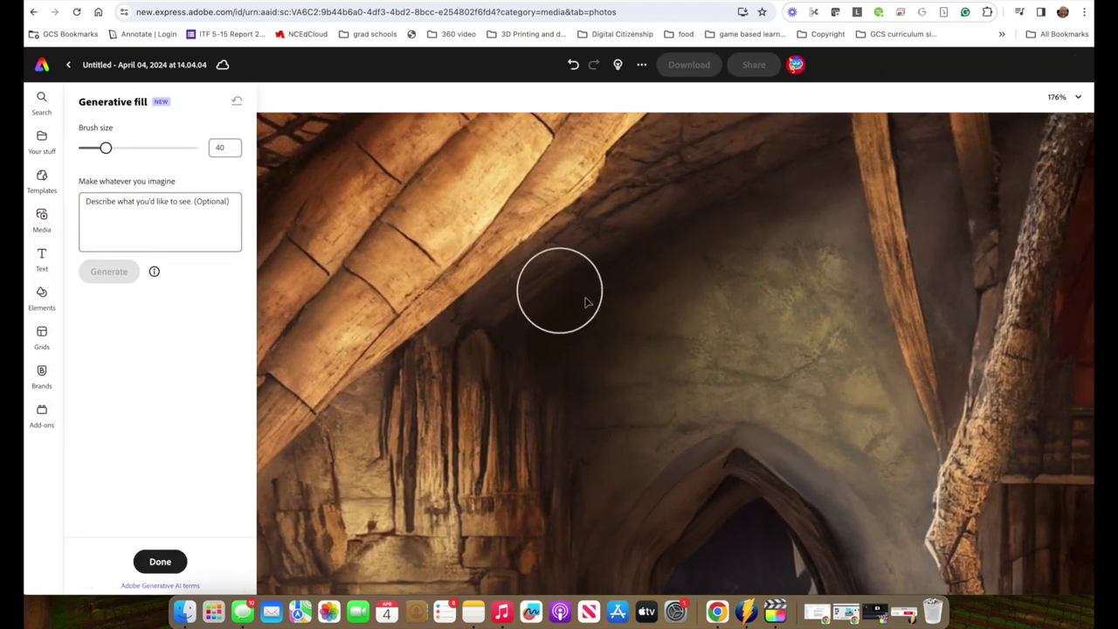
{"action": "scroll", "coordinate": [746, 310], "scroll_direction": "right", "scroll_amount": 3}
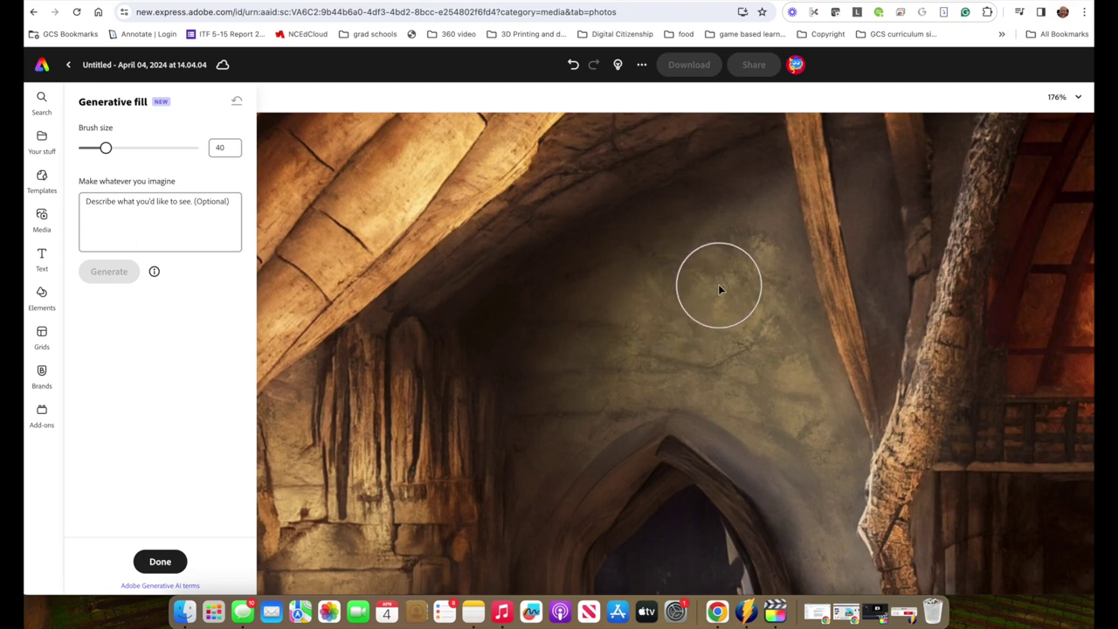
{"action": "scroll", "coordinate": [718, 289], "scroll_direction": "down", "scroll_amount": 3}
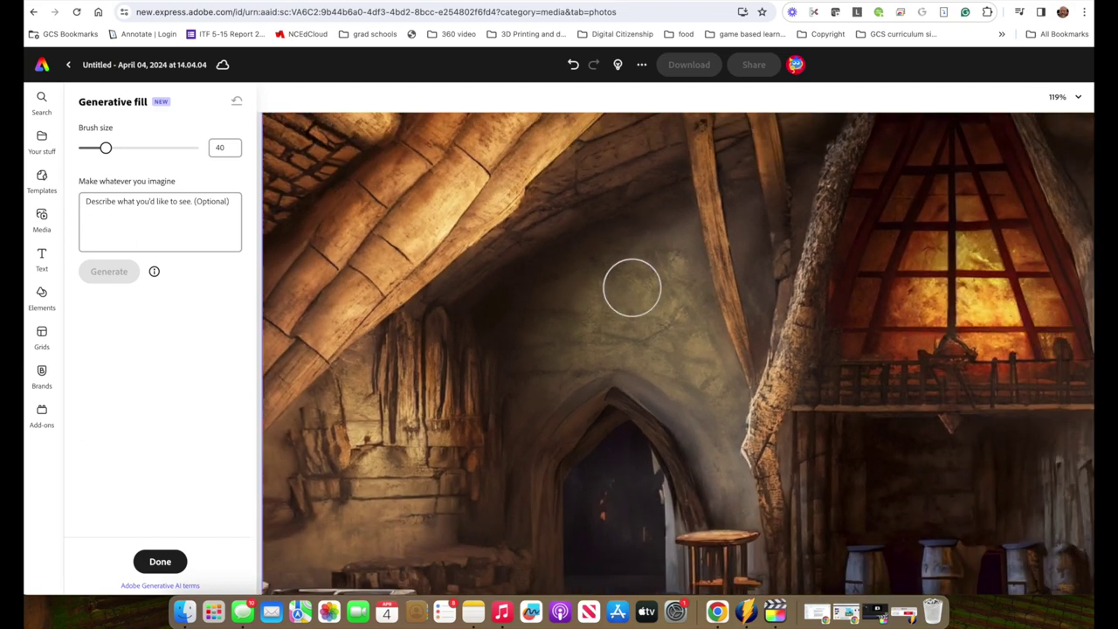
{"action": "left_click", "coordinate": [623, 279]}
{"action": "mouse_move", "coordinate": [622, 279]}
{"action": "left_mouse_down"}
{"action": "mouse_move", "coordinate": [576, 285]}
{"action": "mouse_move", "coordinate": [571, 315]}
{"action": "mouse_move", "coordinate": [580, 339]}
{"action": "mouse_move", "coordinate": [617, 341]}
{"action": "mouse_move", "coordinate": [633, 330]}
{"action": "mouse_move", "coordinate": [621, 287]}
{"action": "mouse_move", "coordinate": [602, 295]}
{"action": "mouse_move", "coordinate": [596, 331]}
{"action": "mouse_move", "coordinate": [617, 335]}
{"action": "mouse_move", "coordinate": [632, 324]}
{"action": "mouse_move", "coordinate": [632, 293]}
{"action": "mouse_move", "coordinate": [607, 282]}
{"action": "mouse_move", "coordinate": [576, 306]}
{"action": "mouse_move", "coordinate": [568, 336]}
{"action": "mouse_move", "coordinate": [589, 344]}
{"action": "mouse_move", "coordinate": [622, 334]}
{"action": "mouse_move", "coordinate": [621, 304]}
{"action": "mouse_move", "coordinate": [610, 285]}
{"action": "mouse_move", "coordinate": [560, 306]}
{"action": "left_mouse_up"}
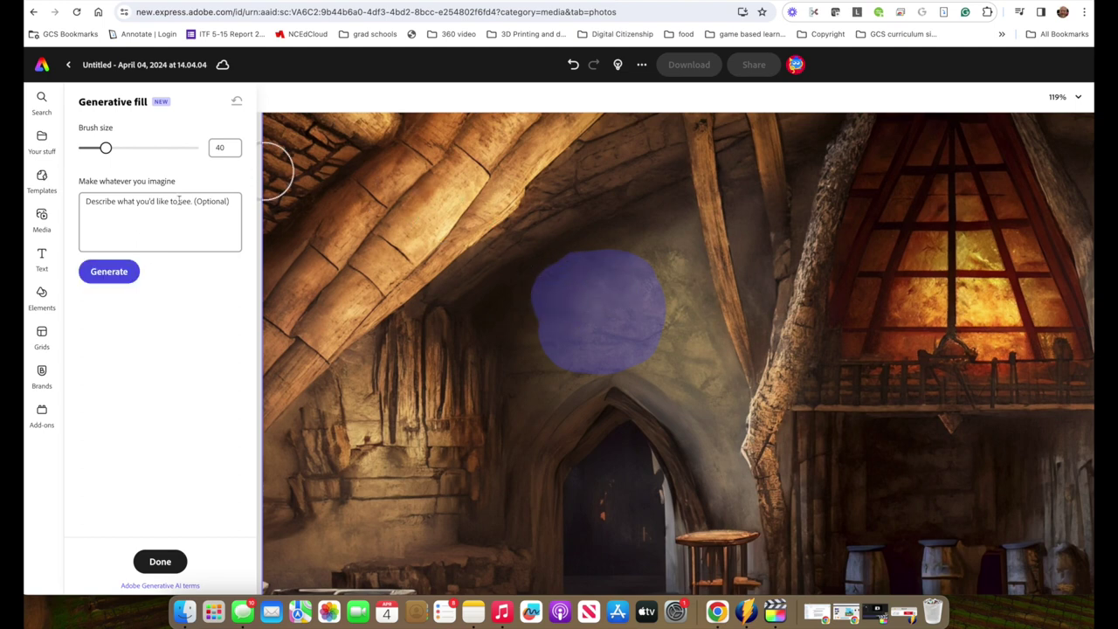
Describe a red and blue Viking round shield and generate the fill
{"action": "left_click", "coordinate": [143, 199]}
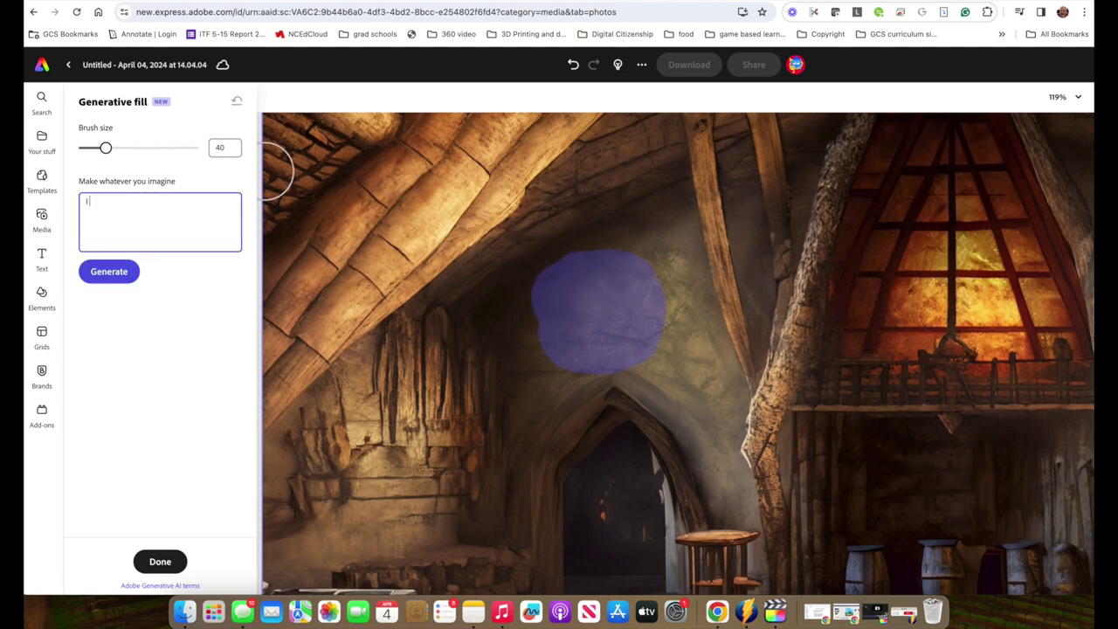
{"action": "type", "text": "Anglo-Saxon round shield"}
{"action": "left_click_drag", "start_coordinate": [129, 202], "coordinate": [83, 203]}
{"action": "type", "text": "Viking round shield. With red and blue"}
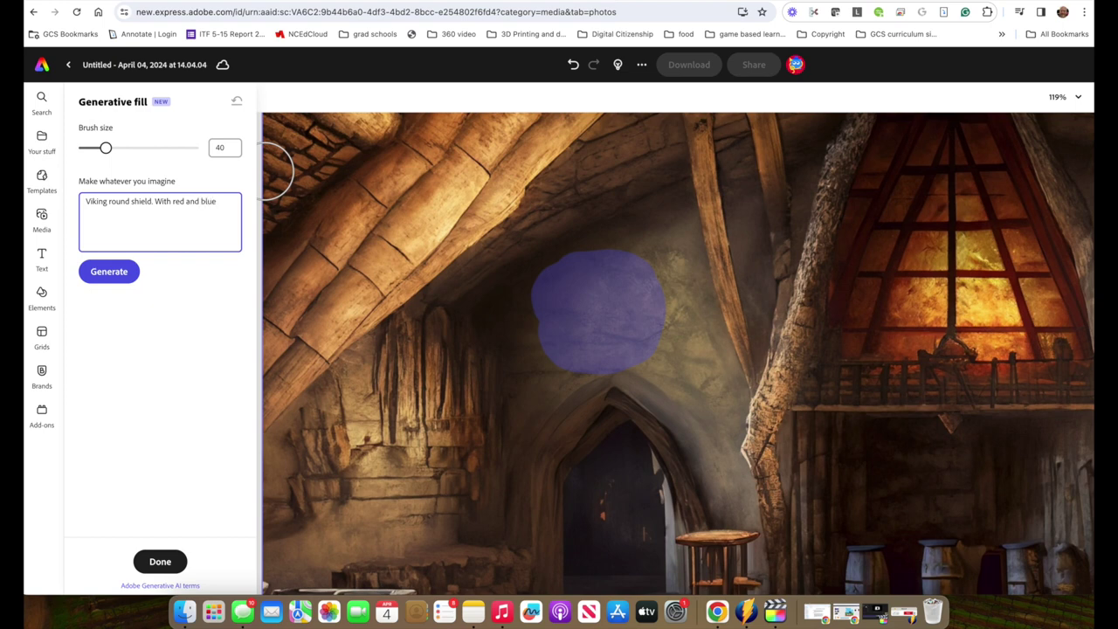
{"action": "type", "text": "lors"}
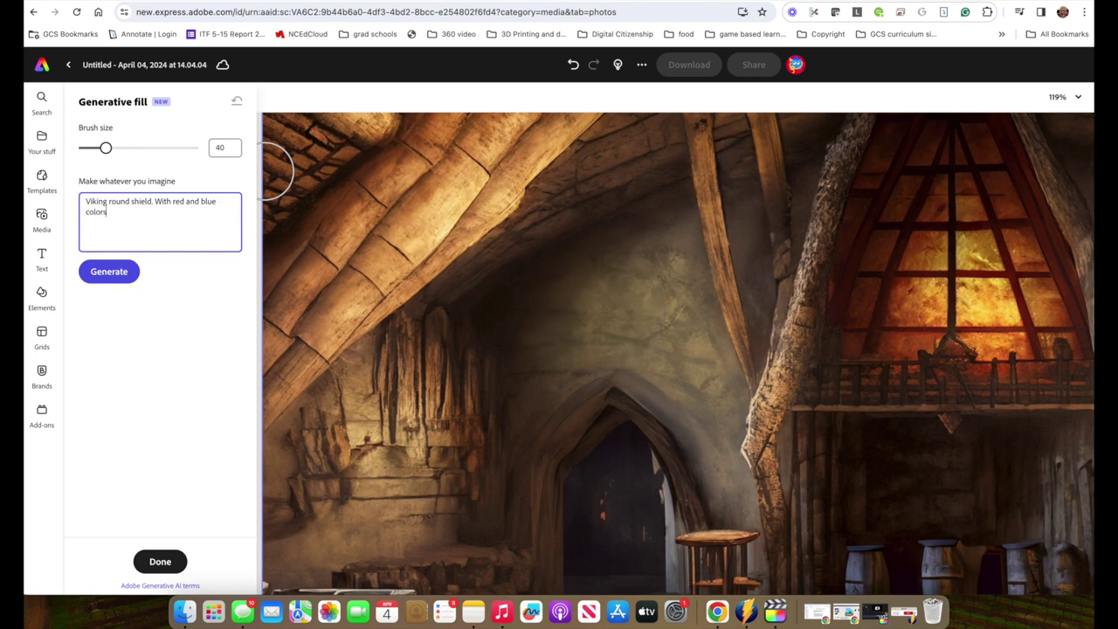
{"action": "key", "text": "Return"}
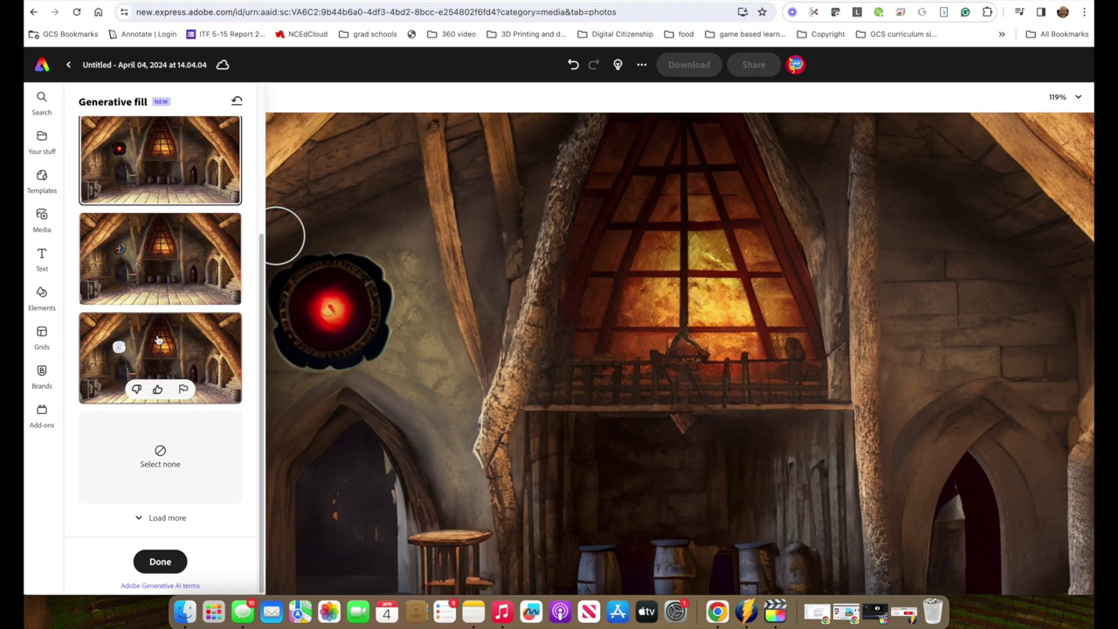
Keep the red-and-blue quartered shield with gold cross and move the view to the right wall
{"action": "left_click", "coordinate": [159, 361]}
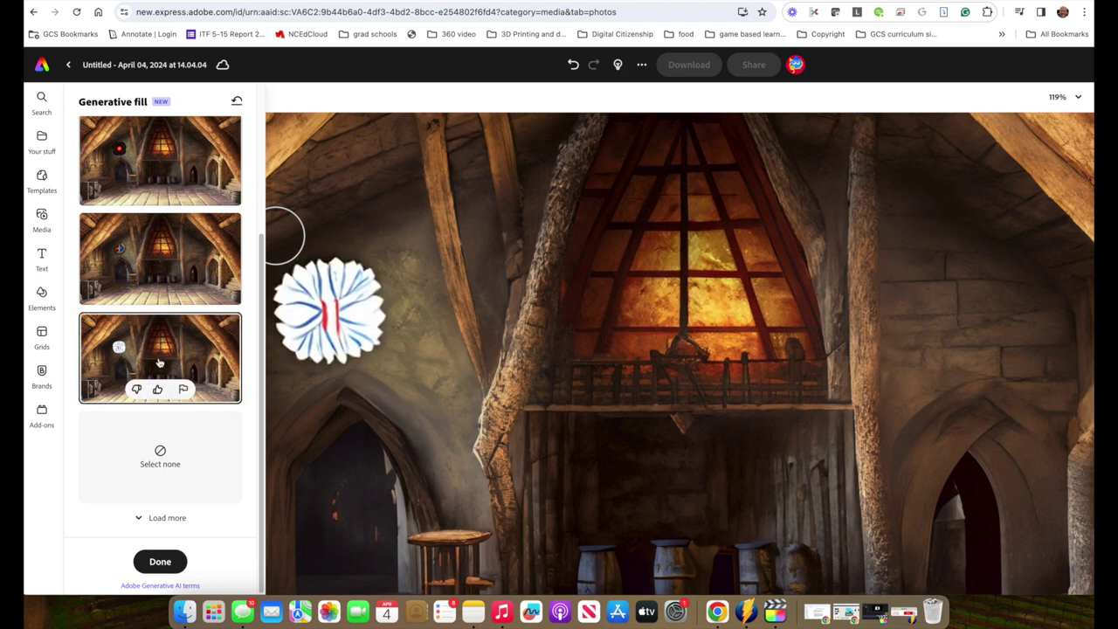
{"action": "left_click", "coordinate": [149, 262]}
{"action": "scroll", "coordinate": [358, 322], "scroll_direction": "left", "scroll_amount": 5}
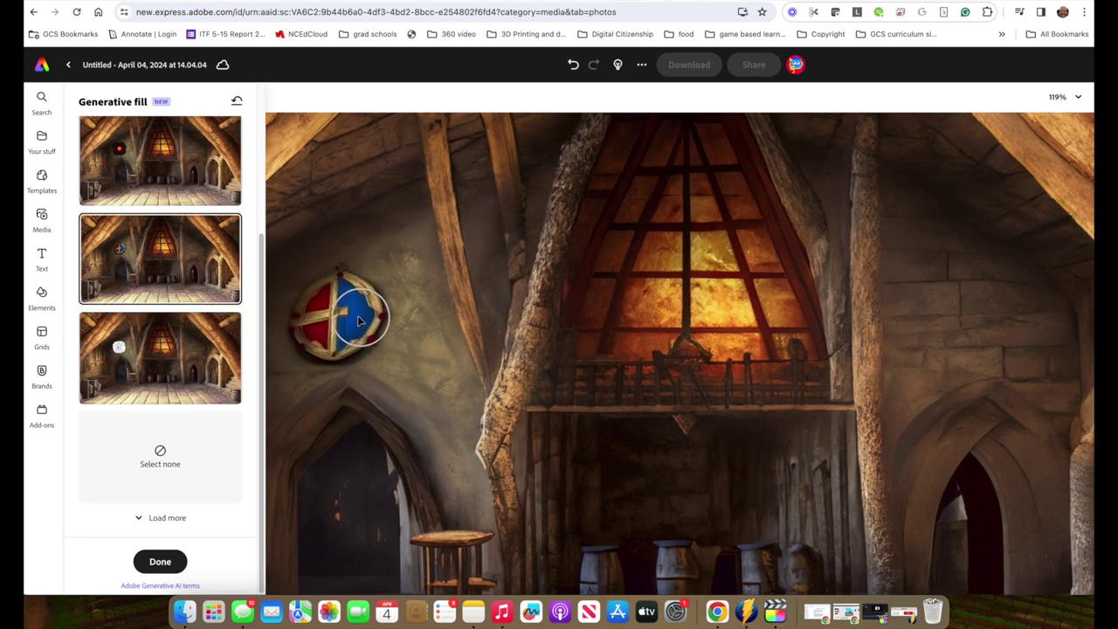
{"action": "scroll", "coordinate": [574, 327], "scroll_direction": "up", "scroll_amount": 5}
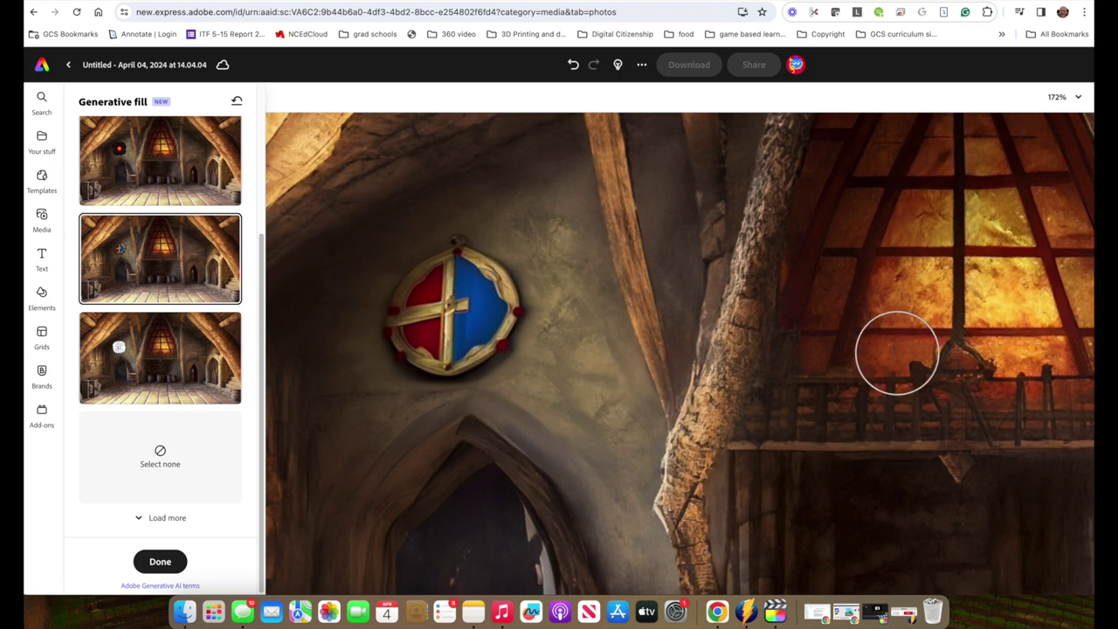
{"action": "scroll", "coordinate": [895, 358], "scroll_direction": "down", "scroll_amount": 5}
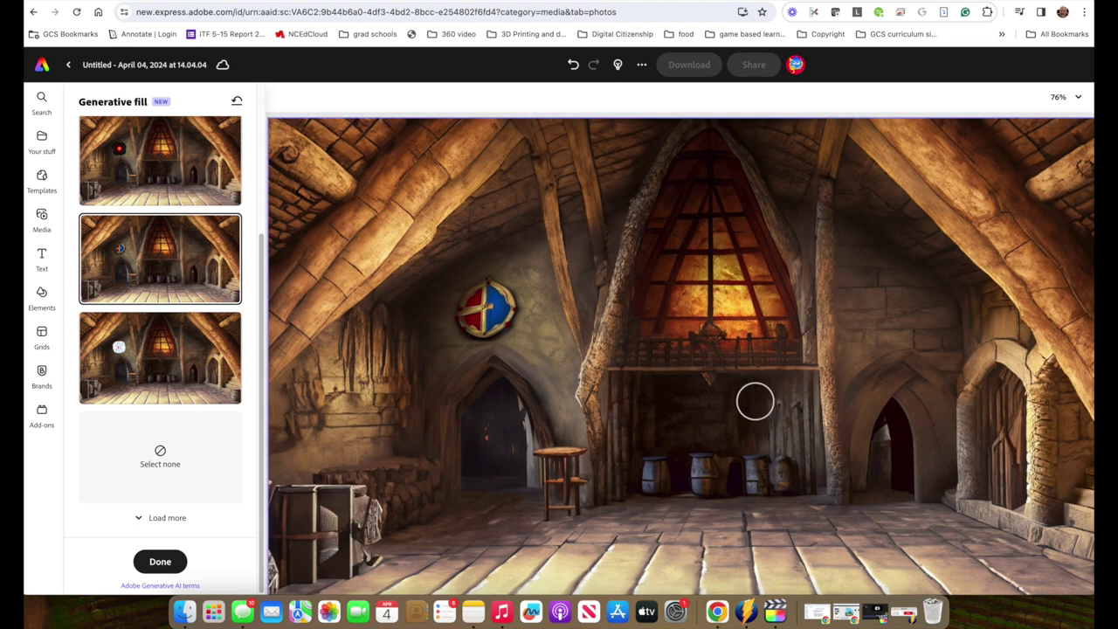
{"action": "scroll", "coordinate": [757, 387], "scroll_direction": "right", "scroll_amount": 2}
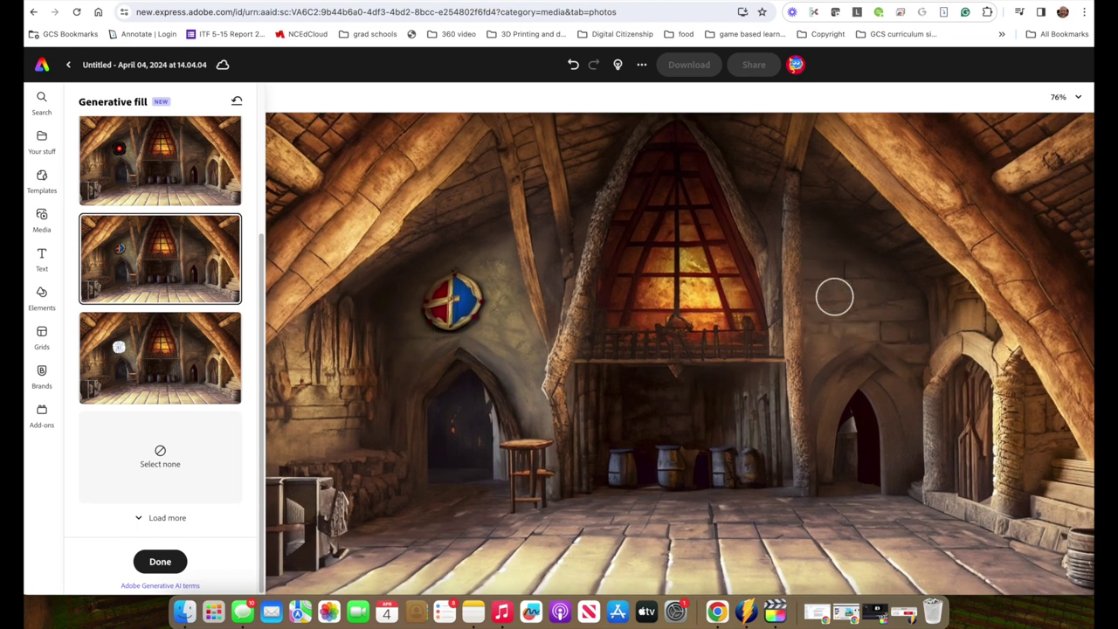
{"action": "scroll", "coordinate": [848, 309], "scroll_direction": "right", "scroll_amount": 4}
{"action": "scroll", "coordinate": [785, 310], "scroll_direction": "up", "scroll_amount": 5}
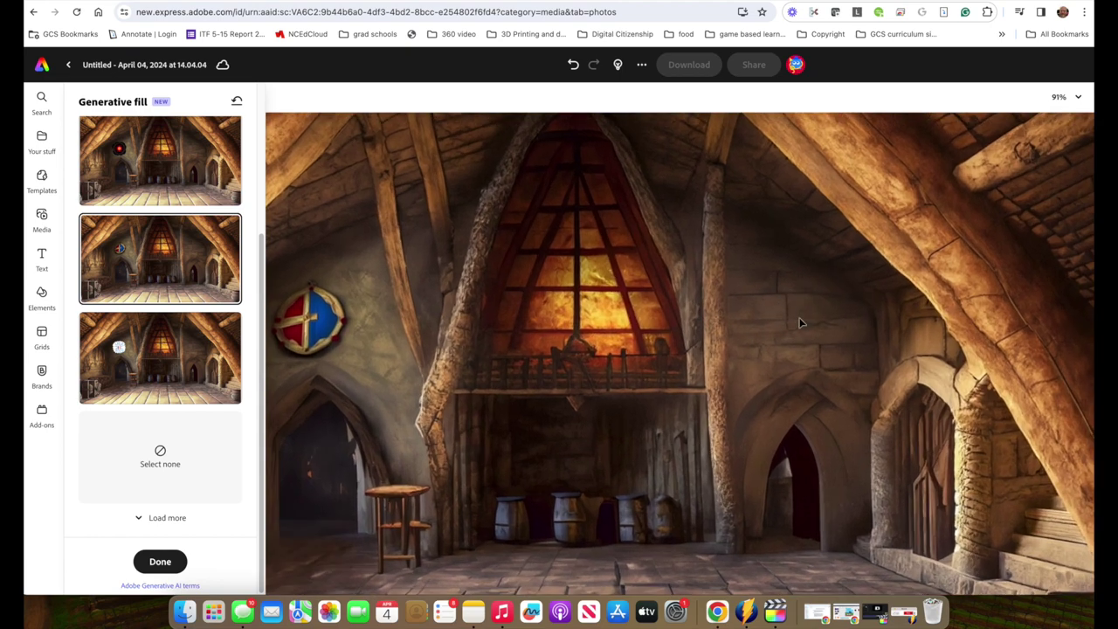
{"action": "scroll", "coordinate": [753, 324], "scroll_direction": "right", "scroll_amount": 2}
{"action": "scroll", "coordinate": [753, 325], "scroll_direction": "right", "scroll_amount": 2}
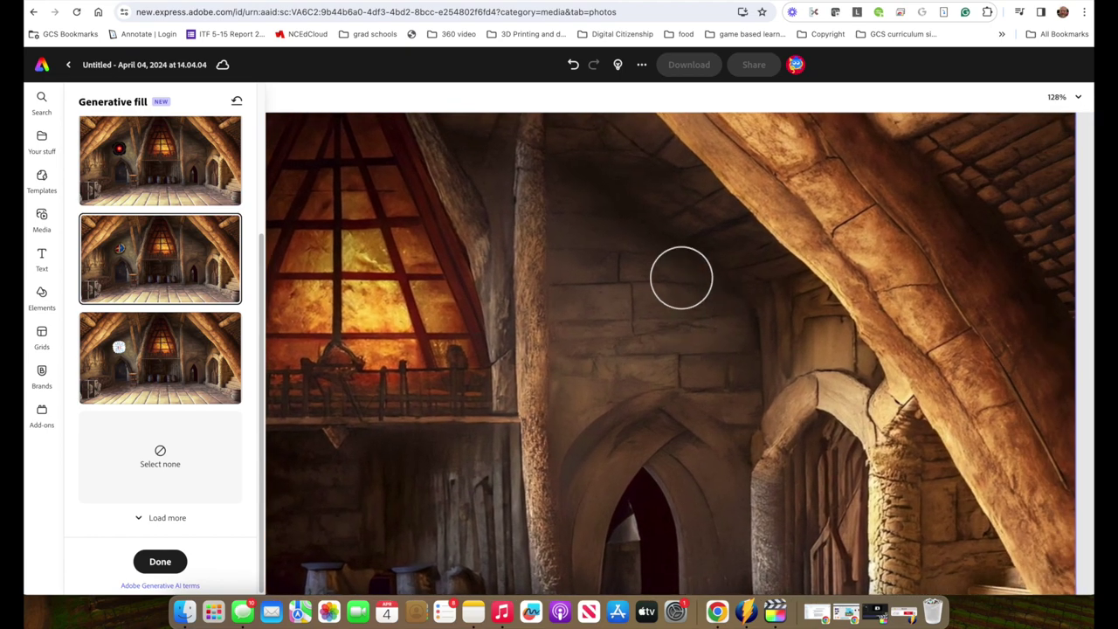
Mask the wall right of the window and generate 'A stuffed green monster's head'
{"action": "mouse_move", "coordinate": [646, 282]}
{"action": "left_mouse_down"}
{"action": "mouse_move", "coordinate": [620, 288]}
{"action": "mouse_move", "coordinate": [601, 314]}
{"action": "mouse_move", "coordinate": [611, 343]}
{"action": "mouse_move", "coordinate": [639, 352]}
{"action": "mouse_move", "coordinate": [697, 334]}
{"action": "mouse_move", "coordinate": [653, 280]}
{"action": "mouse_move", "coordinate": [595, 288]}
{"action": "mouse_move", "coordinate": [624, 317]}
{"action": "mouse_move", "coordinate": [623, 289]}
{"action": "mouse_move", "coordinate": [615, 345]}
{"action": "mouse_move", "coordinate": [604, 301]}
{"action": "mouse_move", "coordinate": [652, 326]}
{"action": "left_mouse_up"}
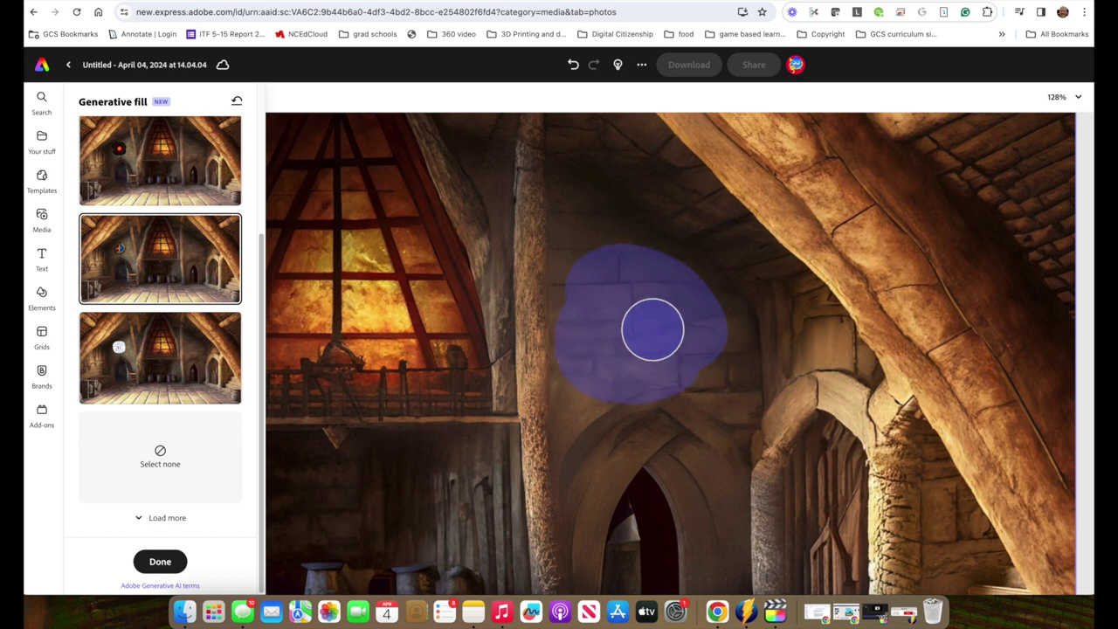
{"action": "left_click", "coordinate": [134, 217]}
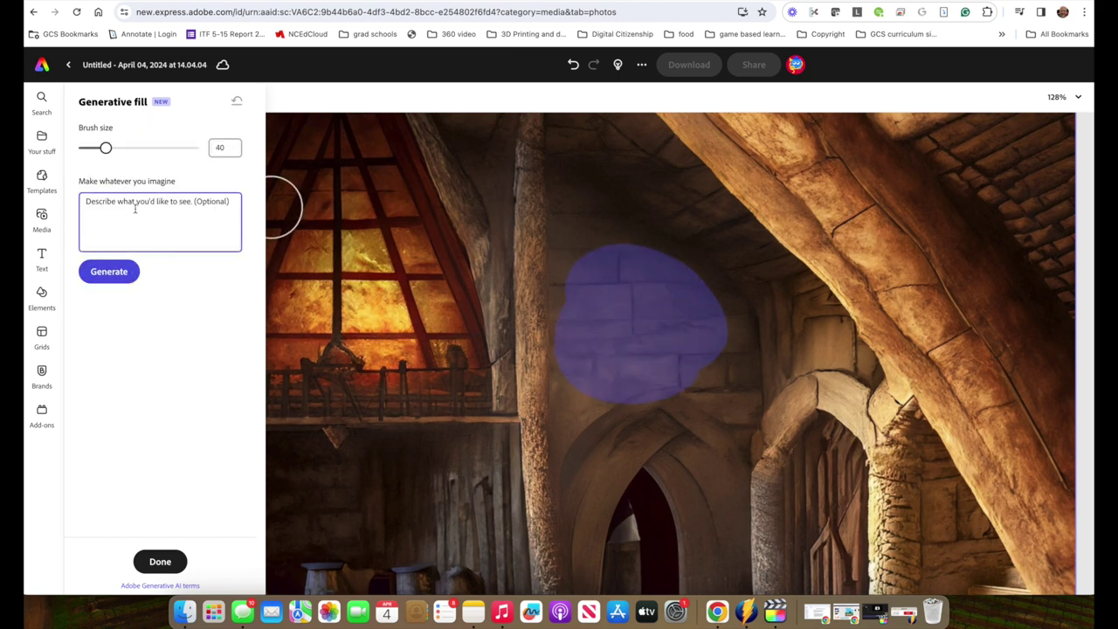
{"action": "type", "text": "A stuffed green monster's head"}
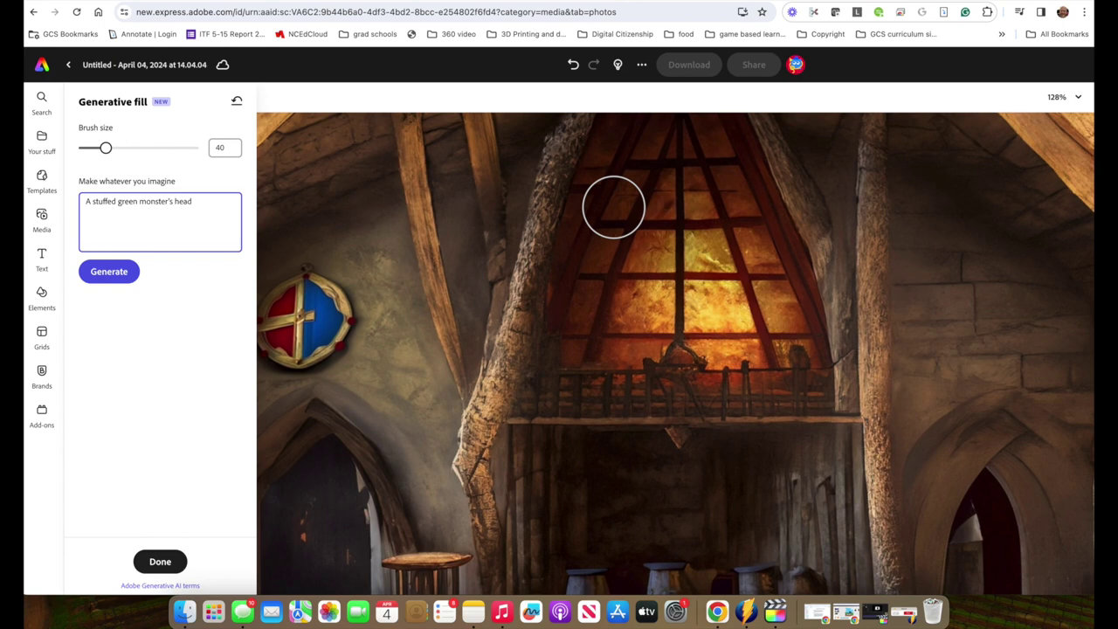
{"action": "key", "text": "Return"}
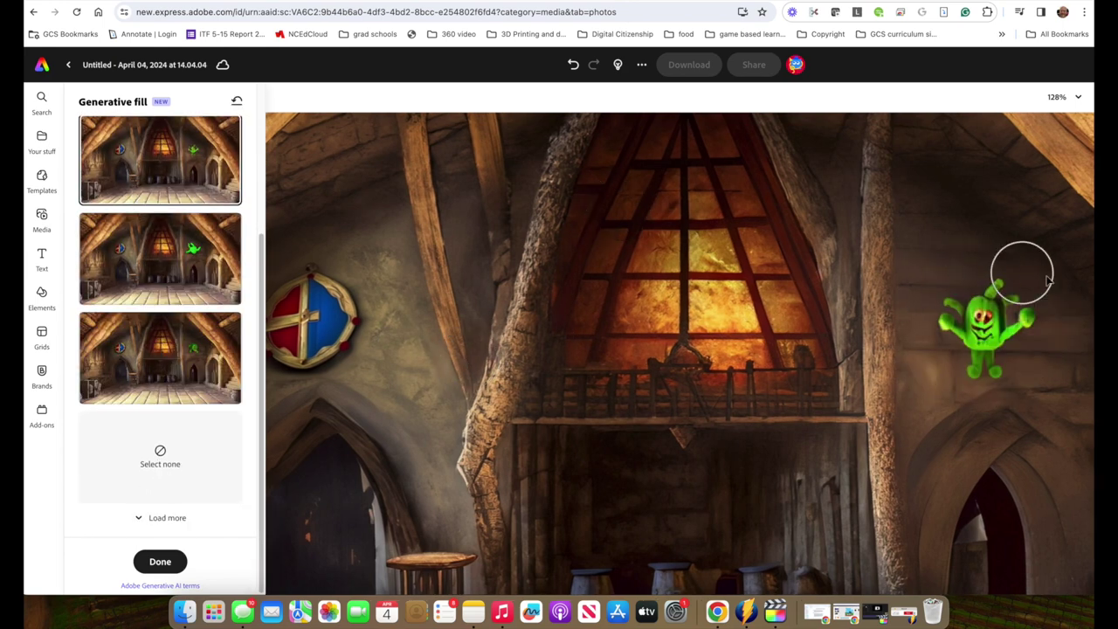
Compare the monster head variations and keep the first one
{"action": "left_click", "coordinate": [183, 251]}
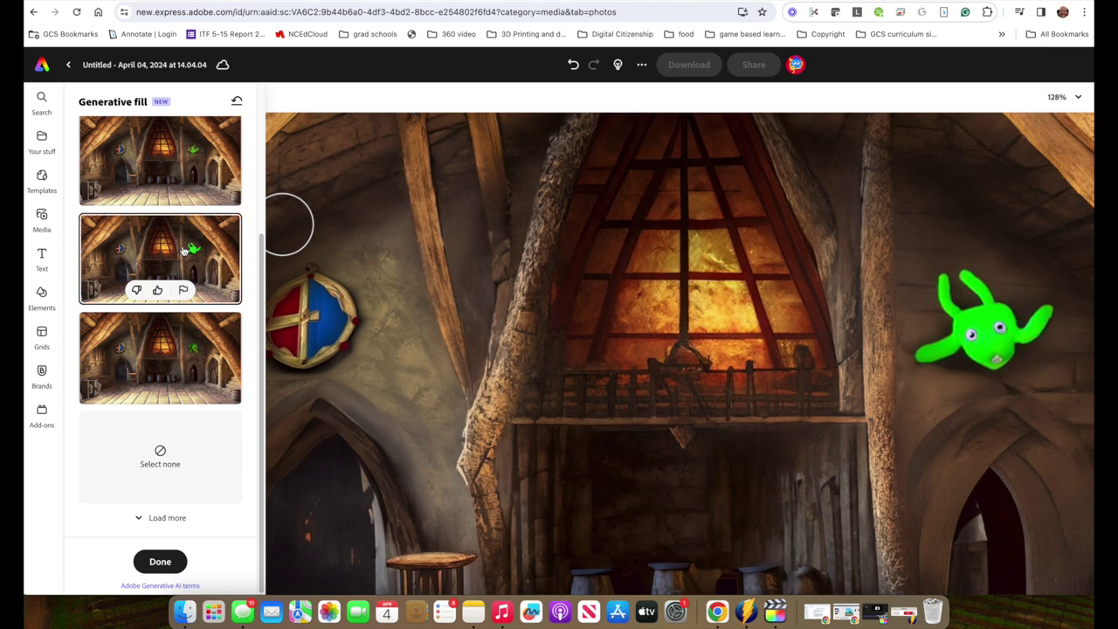
{"action": "left_click", "coordinate": [194, 349]}
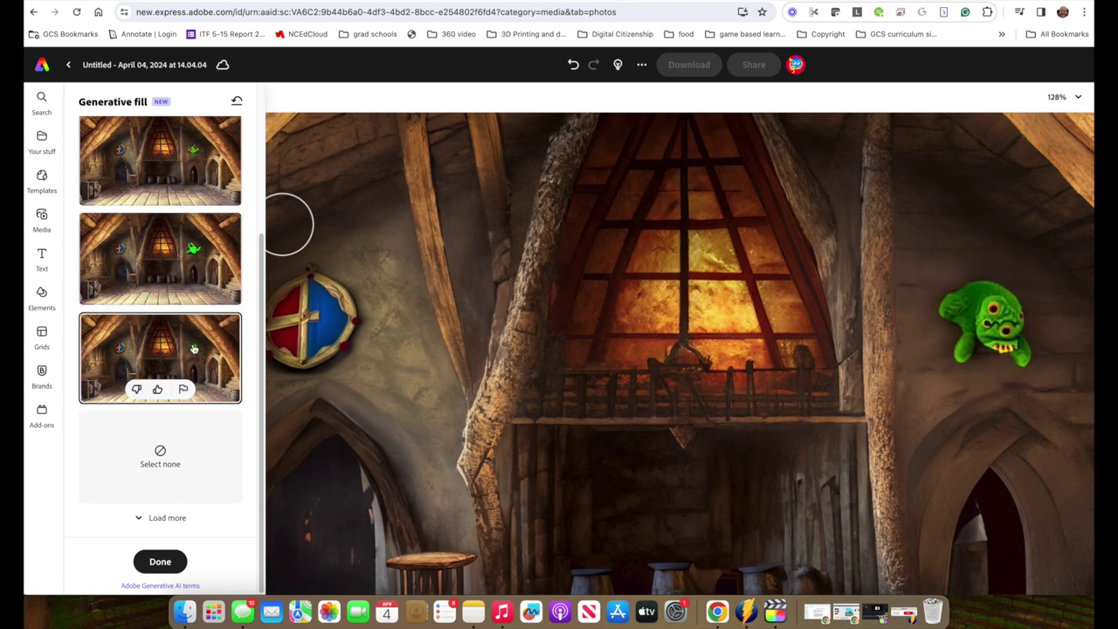
{"action": "left_click", "coordinate": [205, 138]}
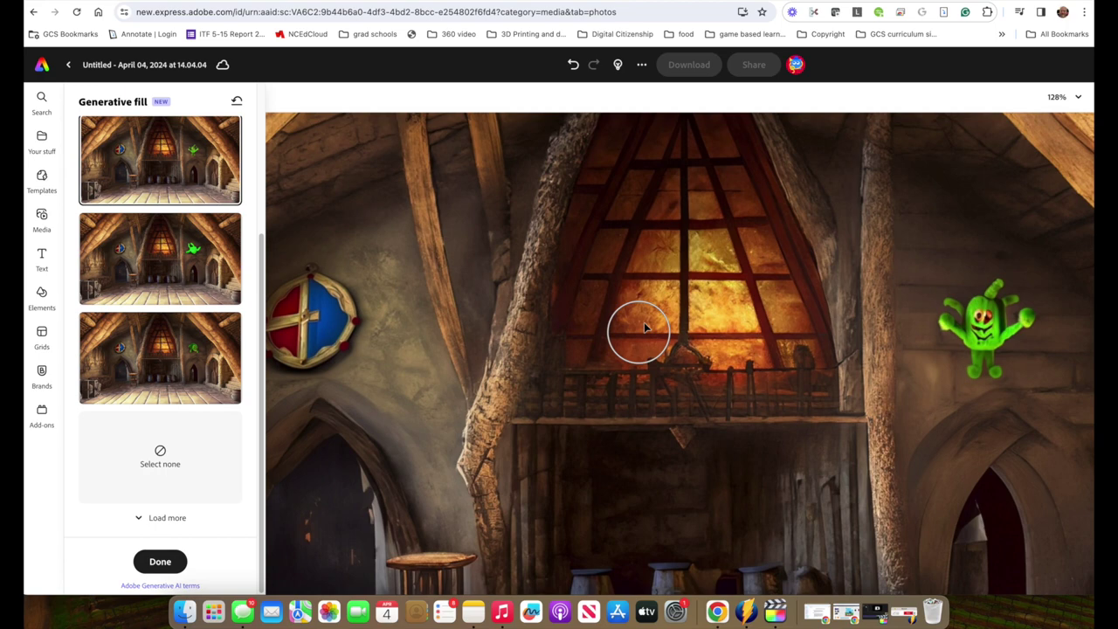
Zoom to the stool, reduce the brush size to 11 and mask the stool top
{"action": "scroll", "coordinate": [645, 327], "scroll_direction": "down", "scroll_amount": 5}
{"action": "scroll", "coordinate": [542, 463], "scroll_direction": "left", "scroll_amount": 3}
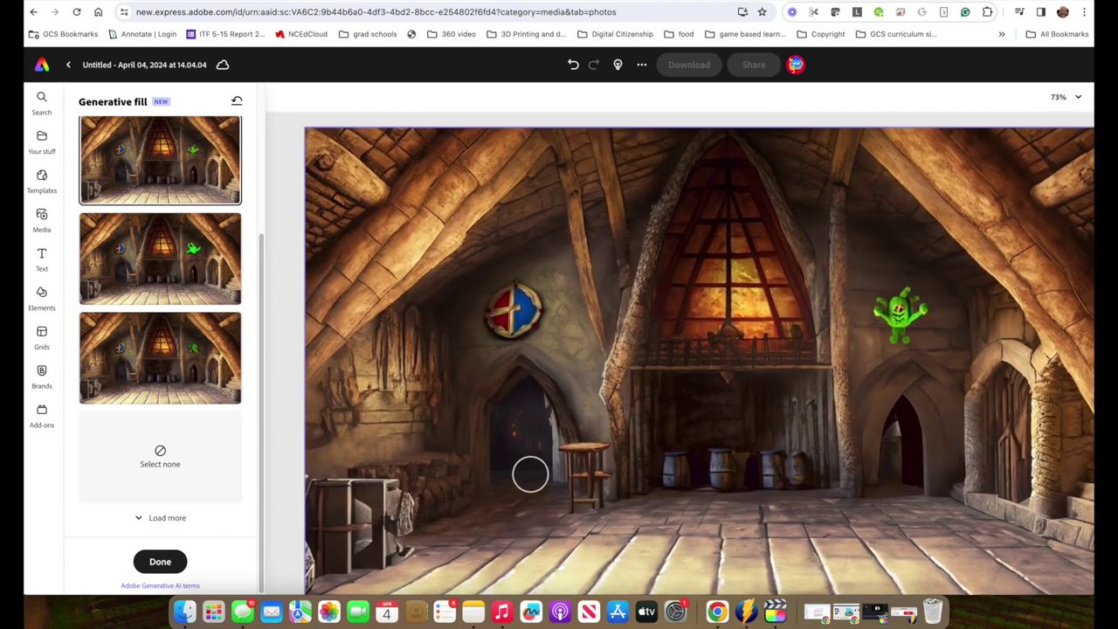
{"action": "scroll", "coordinate": [542, 463], "scroll_direction": "up", "scroll_amount": 2}
{"action": "scroll", "coordinate": [577, 472], "scroll_direction": "up", "scroll_amount": 5}
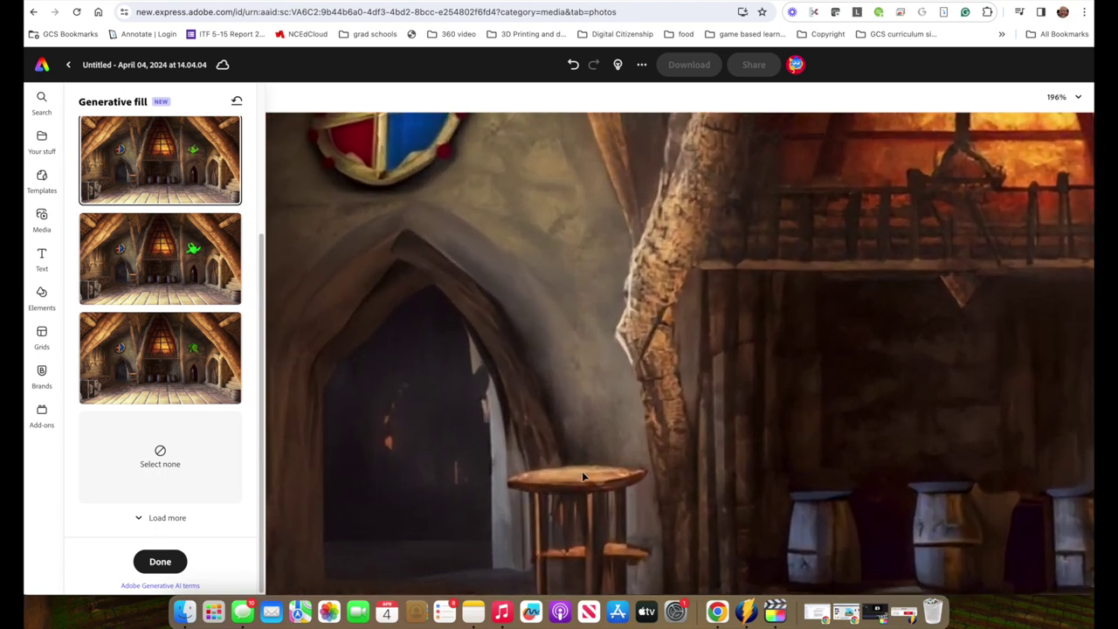
{"action": "scroll", "coordinate": [584, 476], "scroll_direction": "up", "scroll_amount": 4}
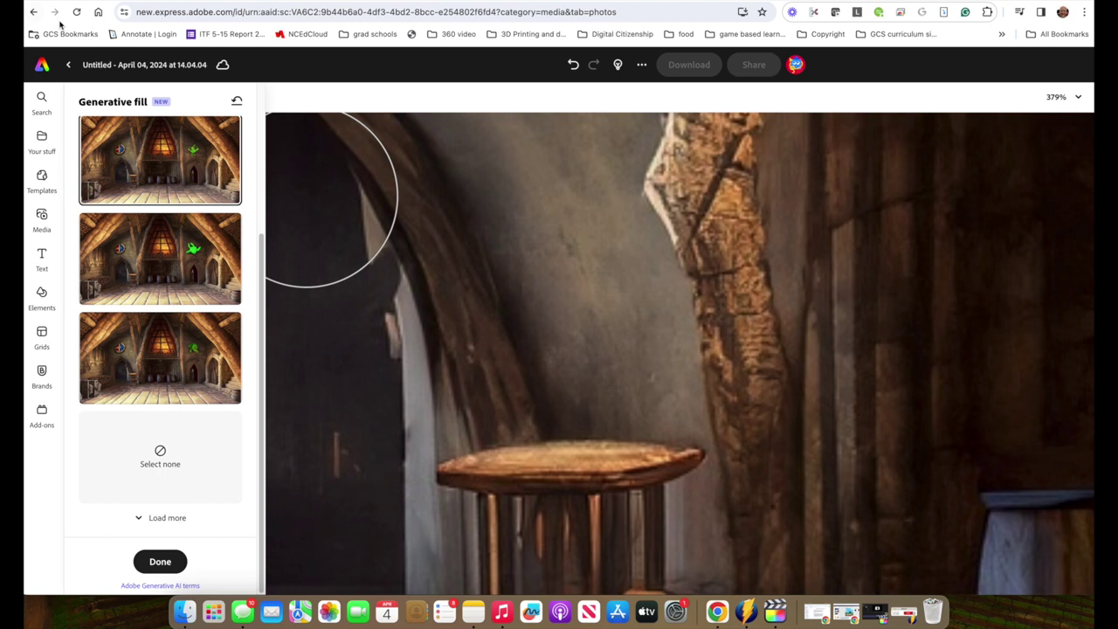
{"action": "scroll", "coordinate": [201, 217], "scroll_direction": "up", "scroll_amount": 1}
{"action": "scroll", "coordinate": [202, 217], "scroll_direction": "up", "scroll_amount": 5}
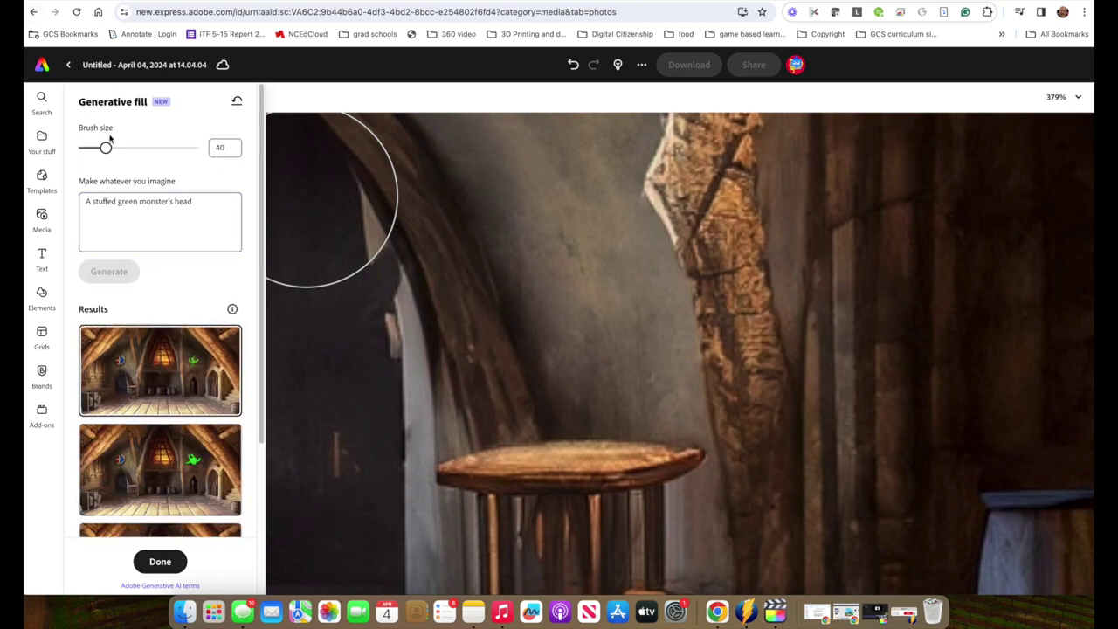
{"action": "left_click_drag", "start_coordinate": [105, 149], "coordinate": [88, 150]}
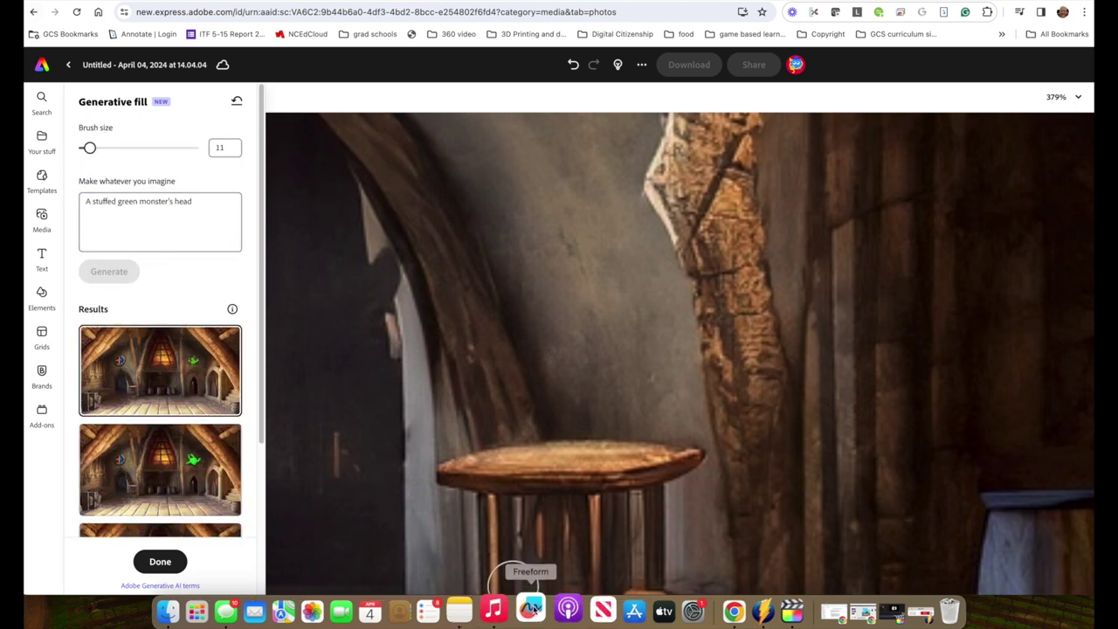
{"action": "mouse_move", "coordinate": [515, 451]}
{"action": "left_mouse_down"}
{"action": "mouse_move", "coordinate": [579, 350]}
{"action": "mouse_move", "coordinate": [631, 435]}
{"action": "mouse_move", "coordinate": [551, 447]}
{"action": "mouse_move", "coordinate": [577, 419]}
{"action": "mouse_move", "coordinate": [568, 411]}
{"action": "left_mouse_up"}
Describe 'a pile of gold ring' for the masked area and generate it
{"action": "left_click", "coordinate": [130, 217]}
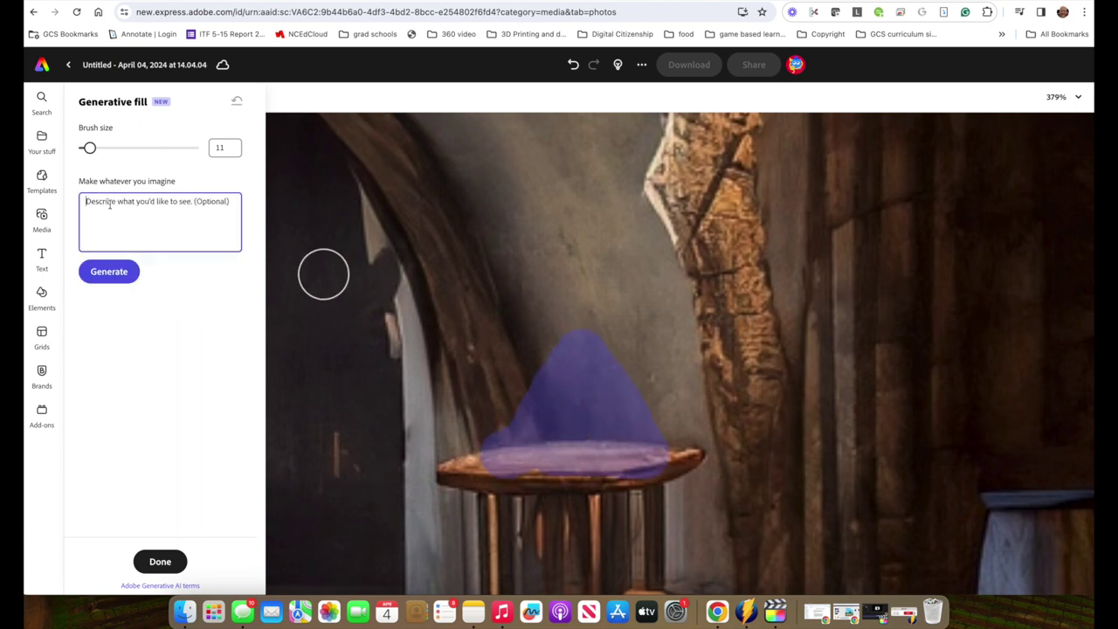
{"action": "type", "text": "a pile "}
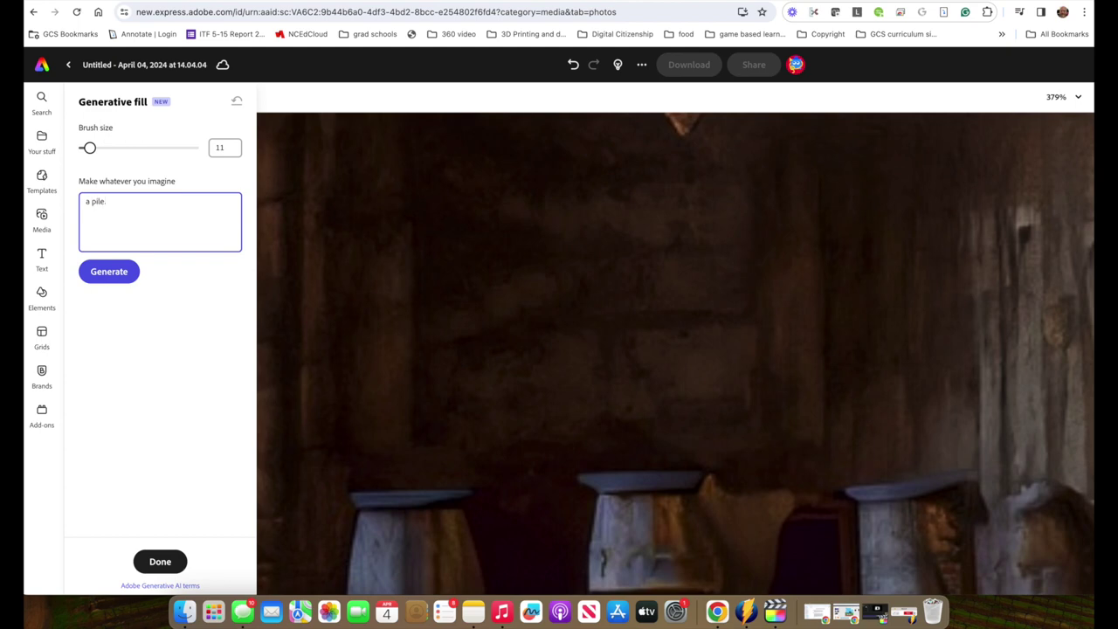
{"action": "type", "text": "of gold coins"}
{"action": "double_click", "coordinate": [142, 200]}
{"action": "type", "text": "ring"}
{"action": "left_click", "coordinate": [131, 267]}
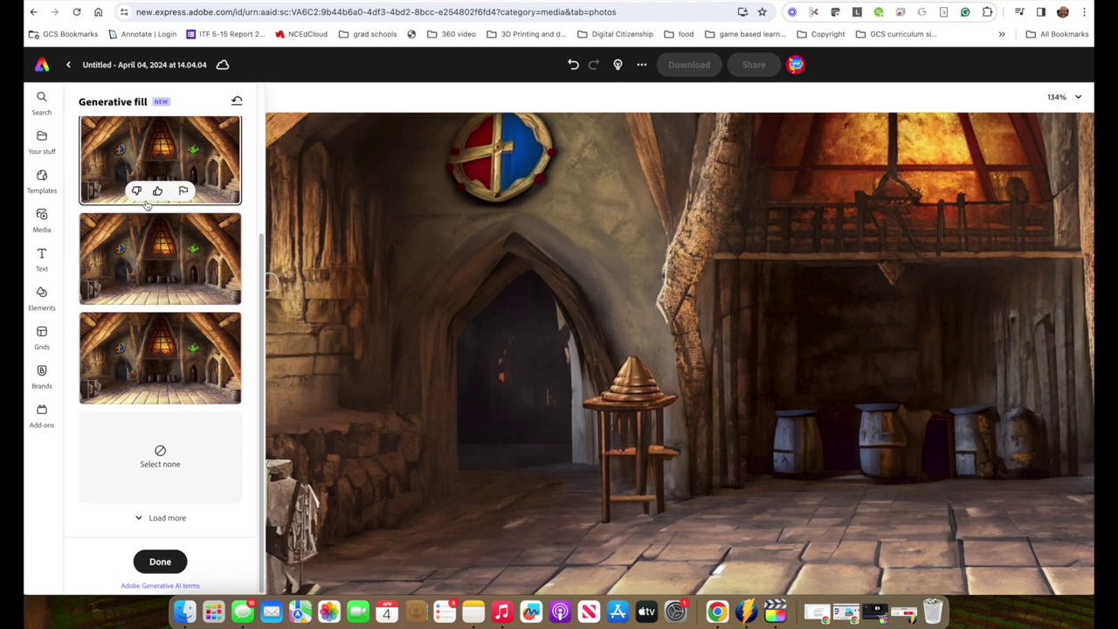
Pick the second, fuller gold-rings variation, inspect it up close, and apply the generative fill
{"action": "left_click", "coordinate": [179, 258]}
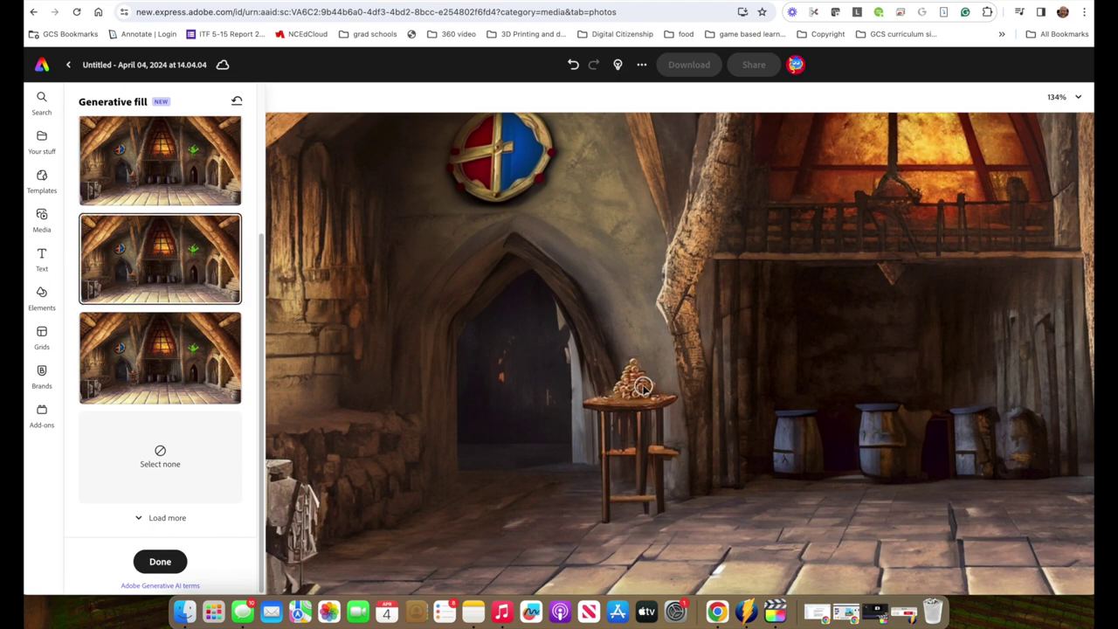
{"action": "scroll", "coordinate": [643, 387], "scroll_direction": "up", "scroll_amount": 5}
{"action": "scroll", "coordinate": [643, 387], "scroll_direction": "up", "scroll_amount": 4}
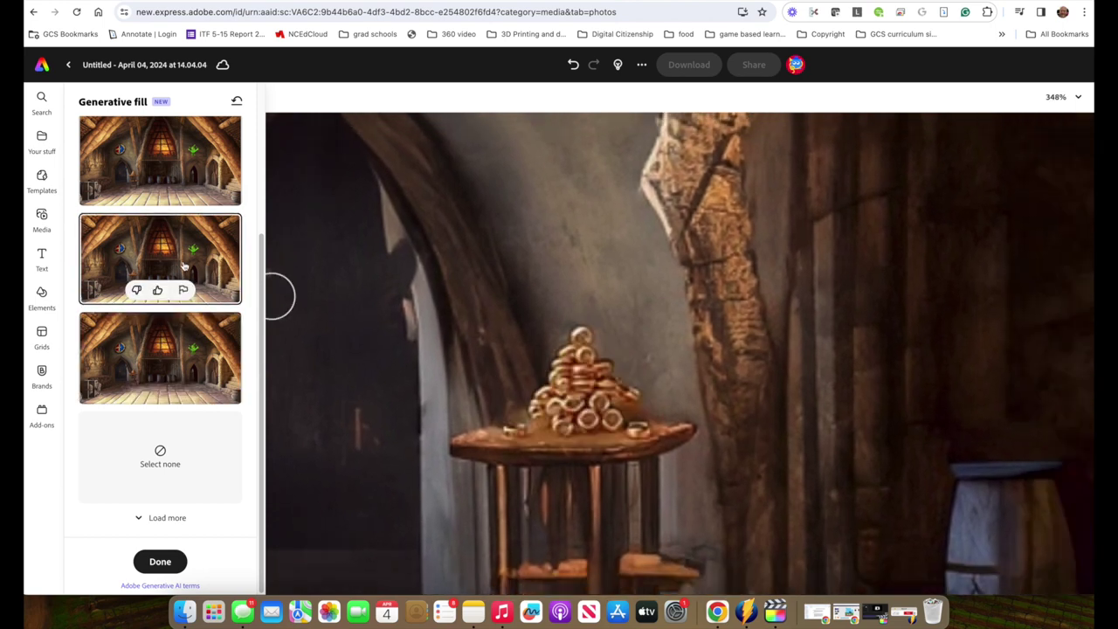
{"action": "scroll", "coordinate": [871, 327], "scroll_direction": "down", "scroll_amount": 3}
{"action": "left_click", "coordinate": [159, 562]}
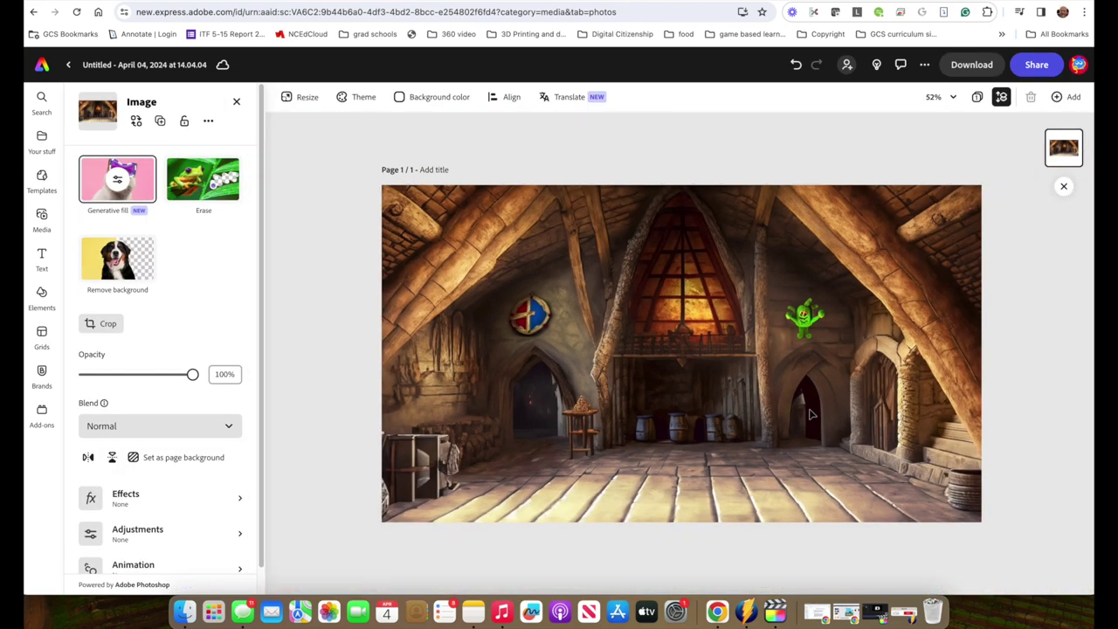
{"action": "scroll", "coordinate": [750, 333], "scroll_direction": "up", "scroll_amount": 5}
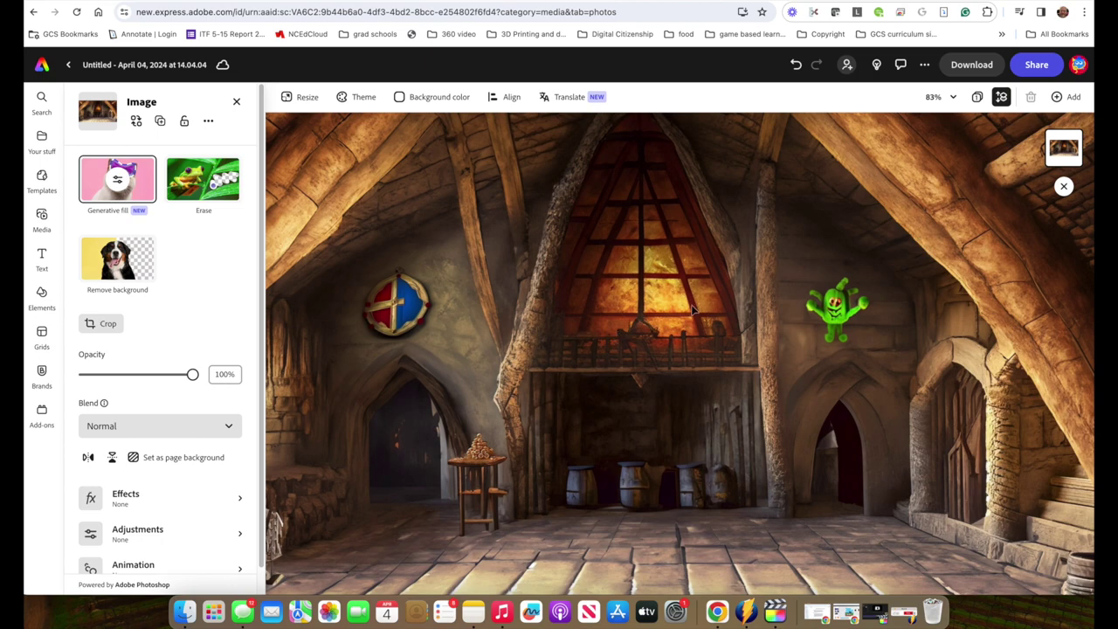
{"action": "key", "text": "super+minus"}
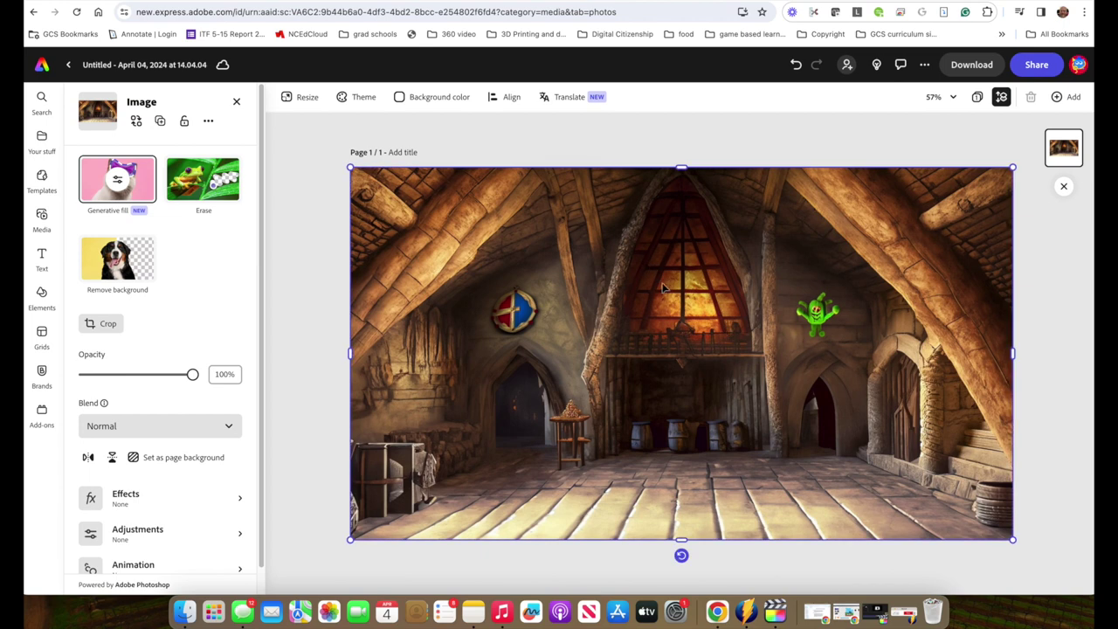
{"action": "left_click", "coordinate": [993, 68]}
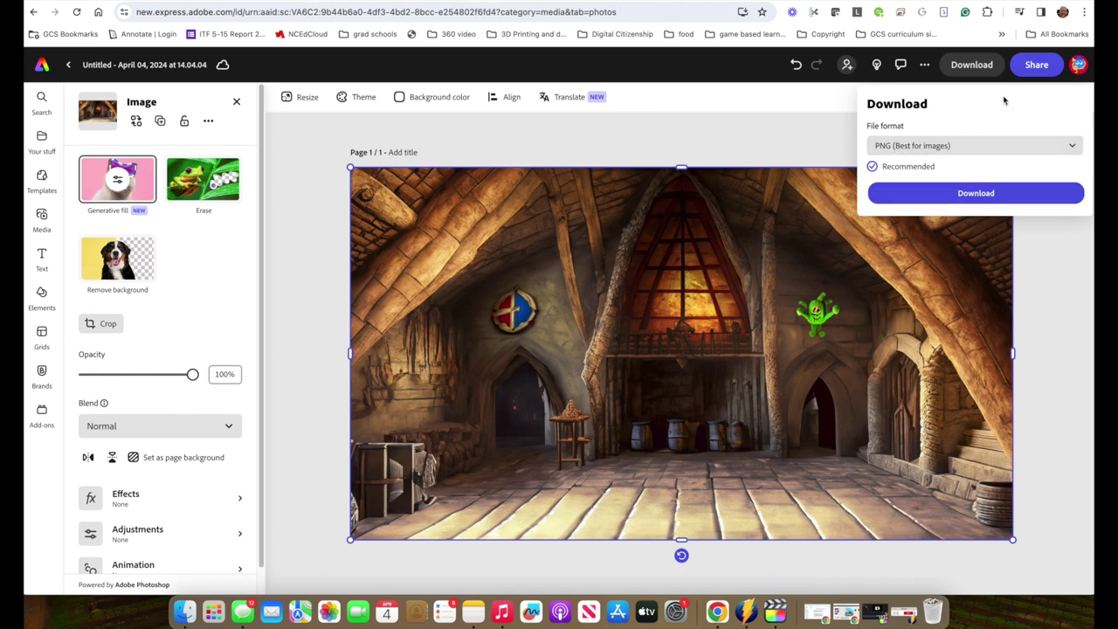
{"action": "left_click", "coordinate": [764, 265]}
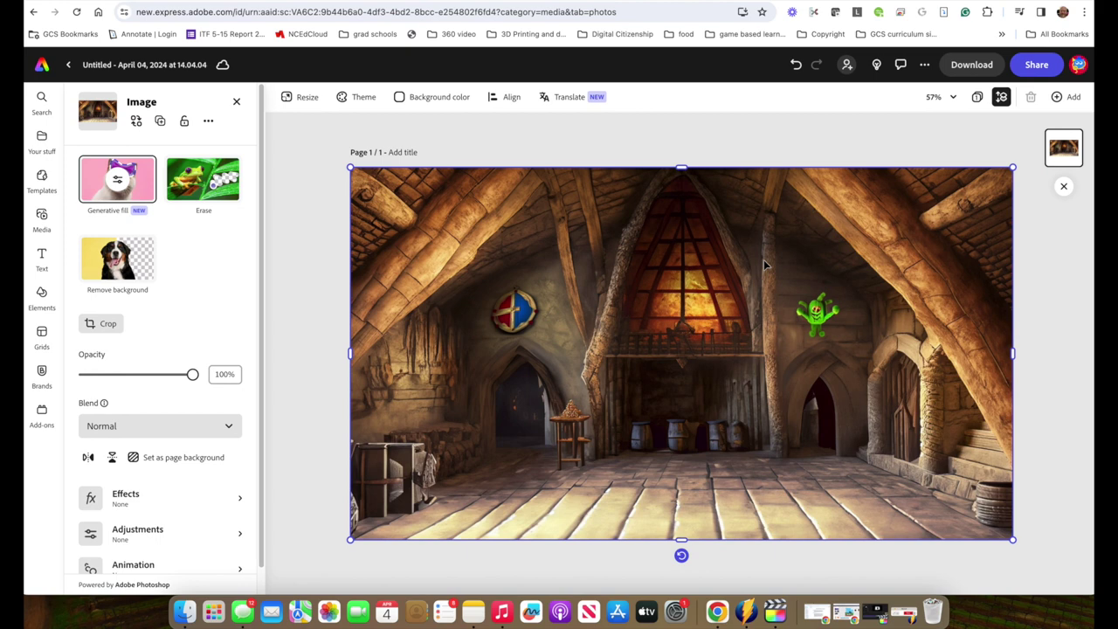